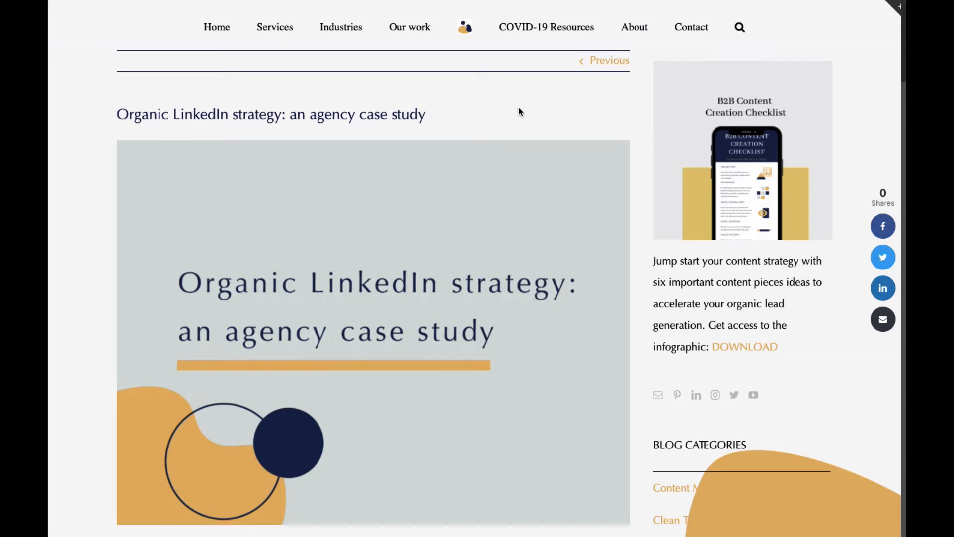
Look through the organic LinkedIn strategy case study article and its embedded LinkedIn posts
scroll(518, 108, "down", 10)
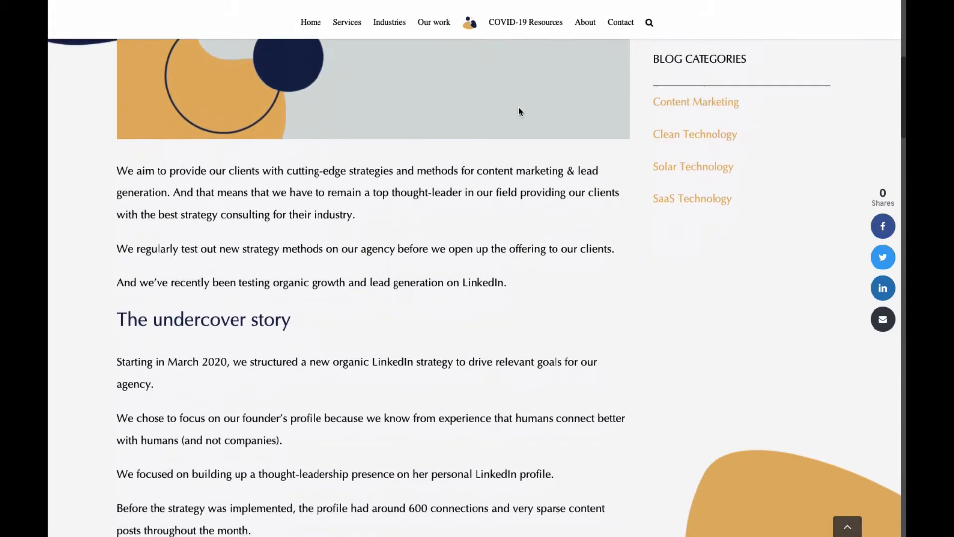
scroll(518, 110, "down", 8)
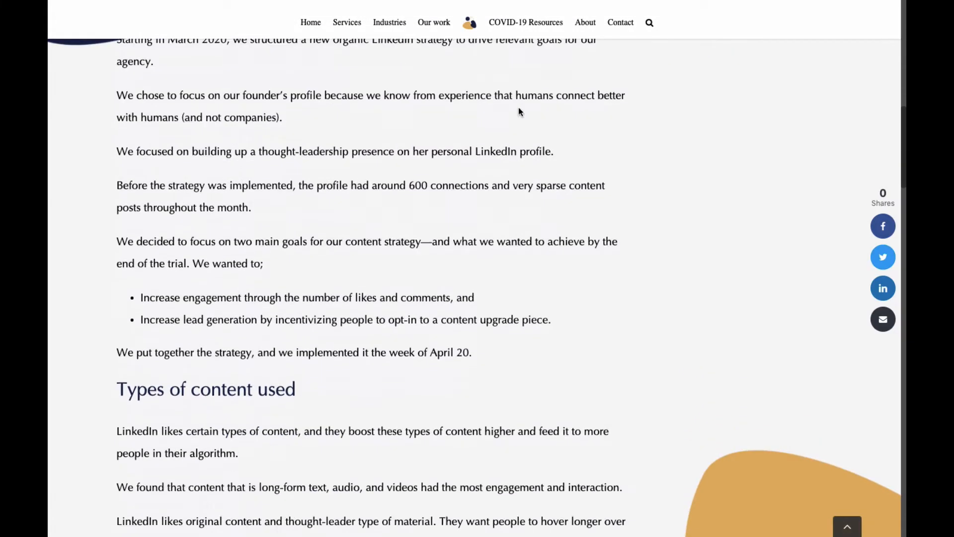
scroll(518, 112, "down", 15)
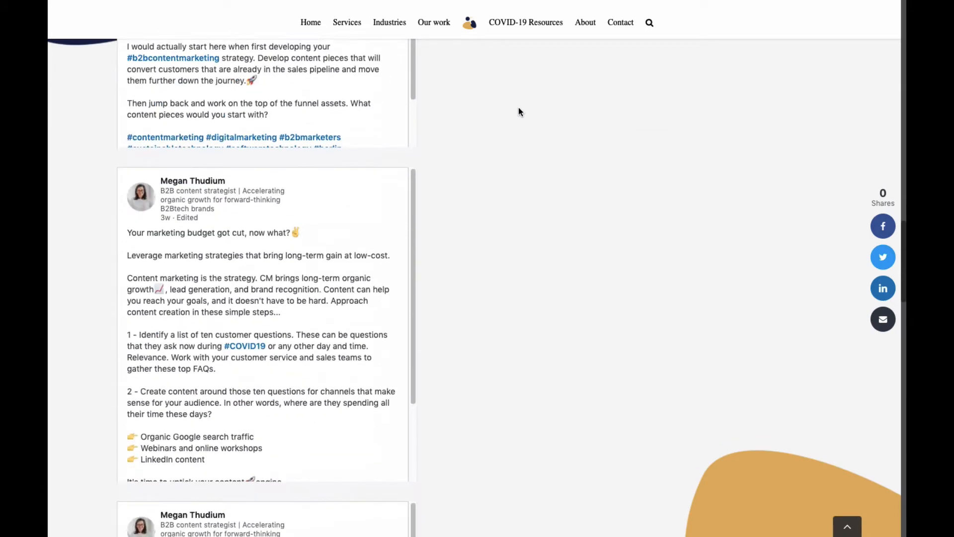
scroll(517, 111, "down", 12)
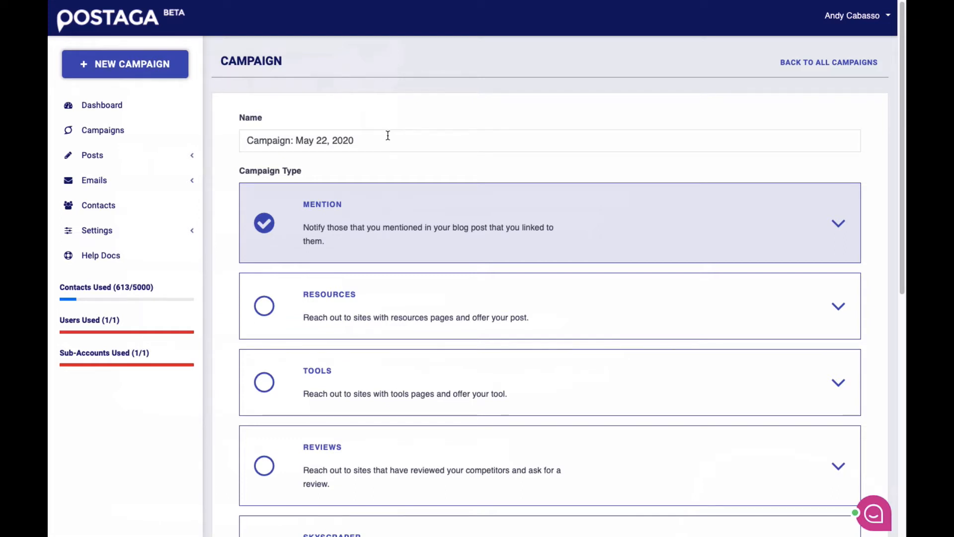
Choose the Resources campaign type, expand its description and look over the remaining campaign types
left_click(387, 313)
scroll(432, 283, "down", 3)
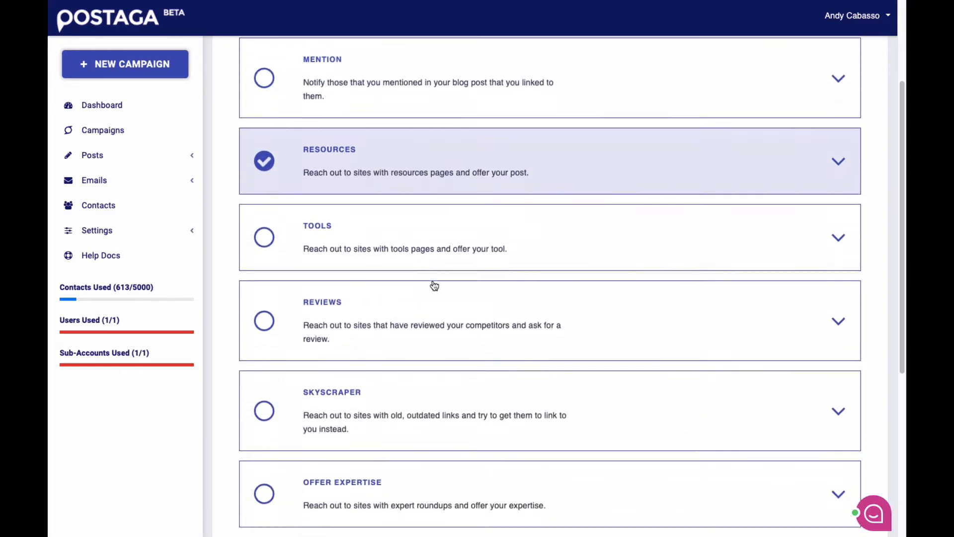
scroll(435, 286, "up", 1)
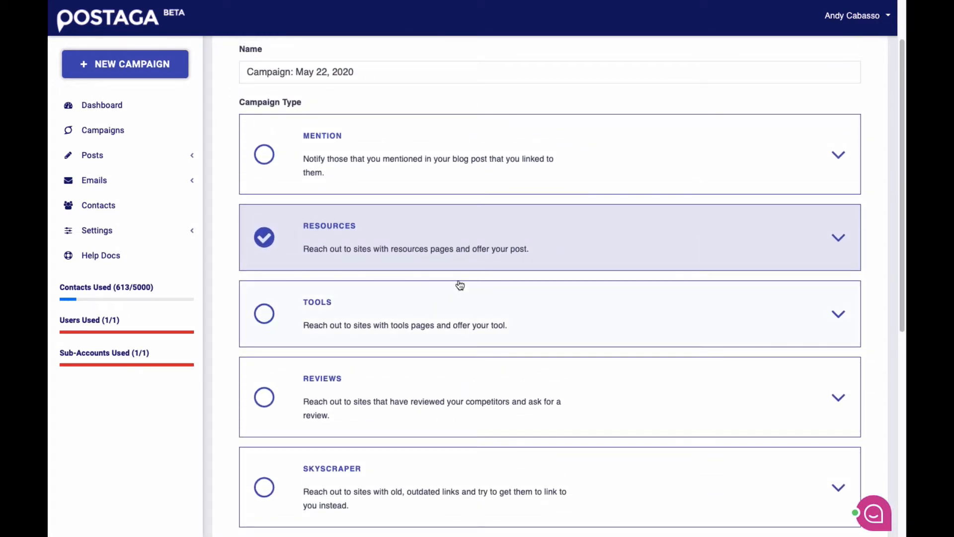
left_click(835, 238)
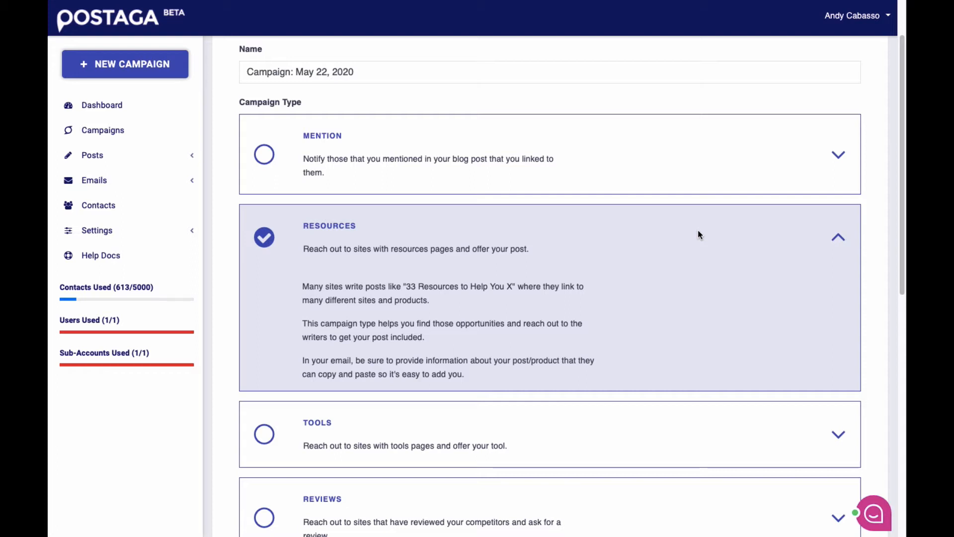
scroll(564, 246, "down", 2)
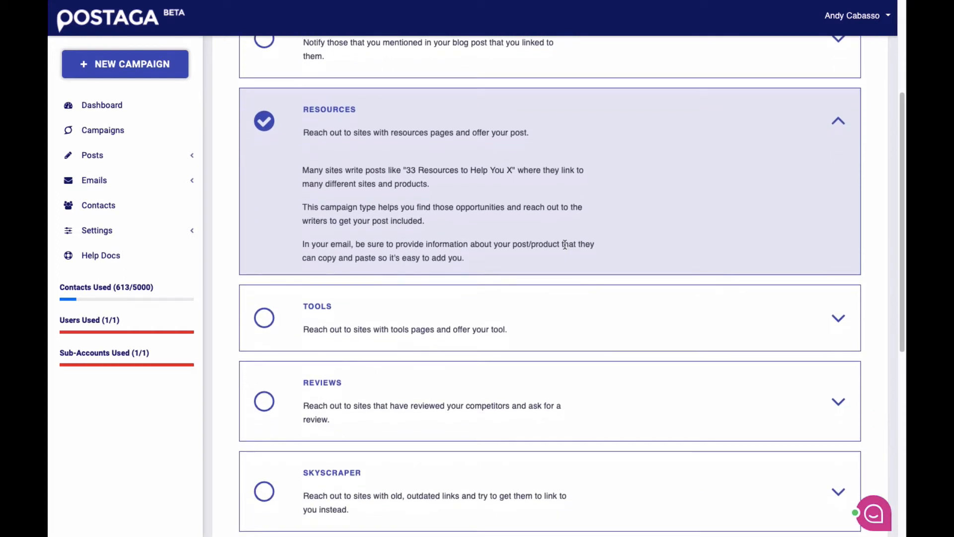
scroll(565, 246, "down", 5)
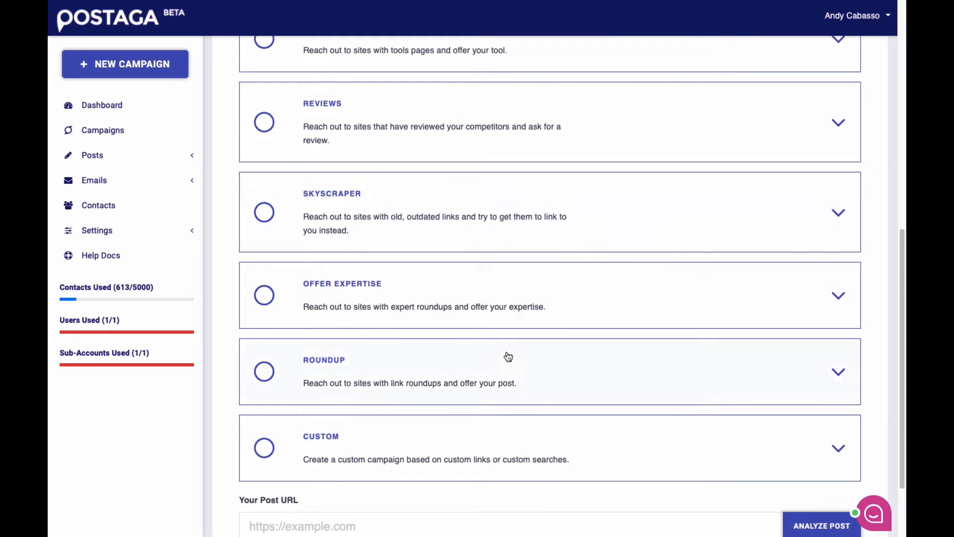
Try the Roundup and Mention campaign types, and expand the description of Mention
left_click(507, 367)
scroll(526, 332, "down", 1)
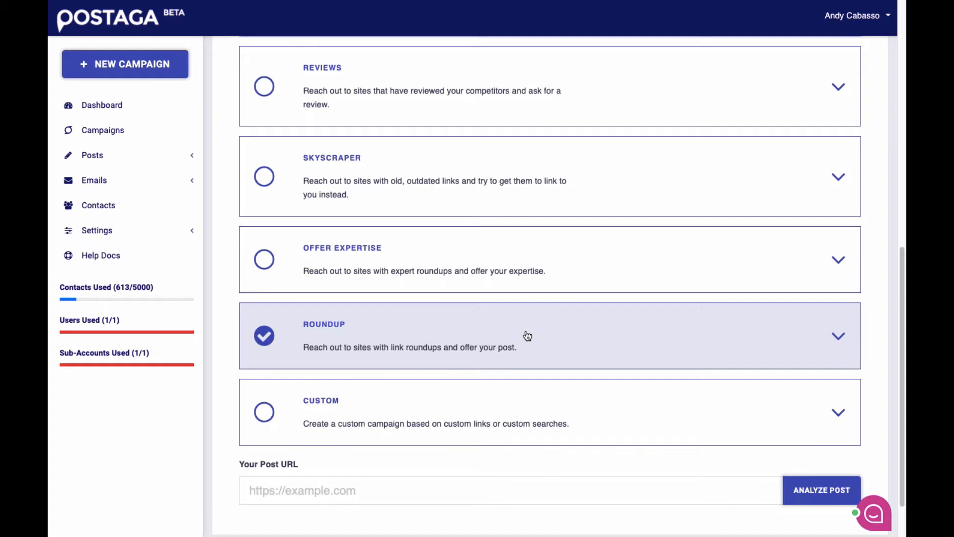
scroll(527, 336, "up", 10)
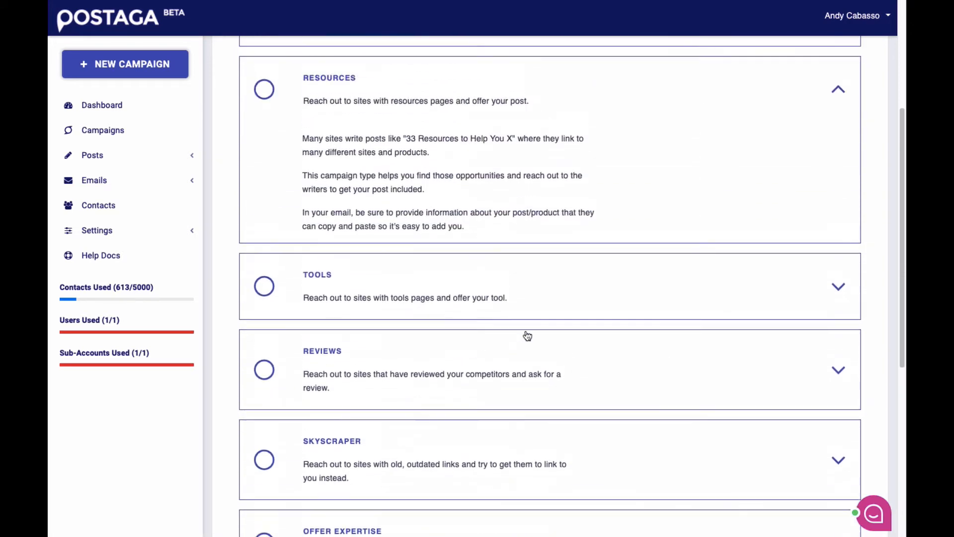
left_click(577, 227)
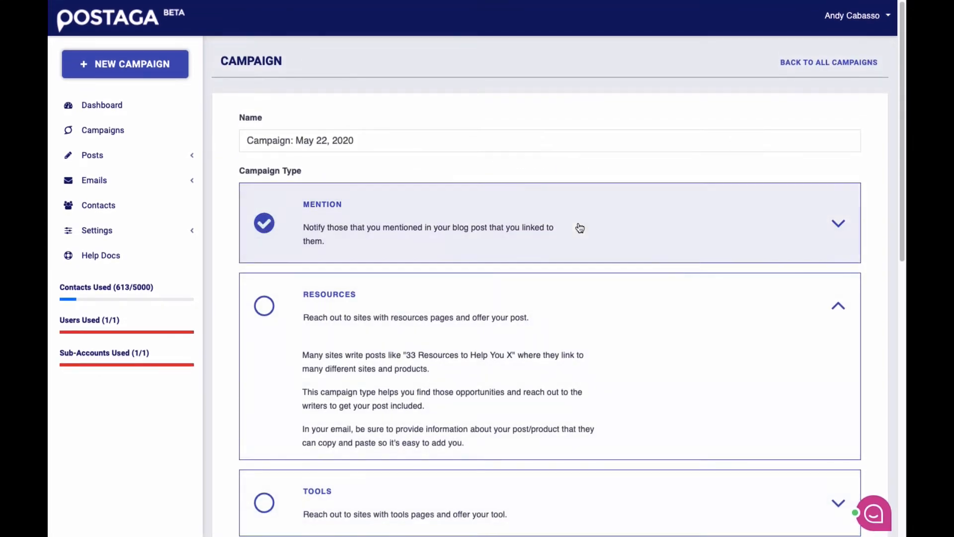
left_click(841, 223)
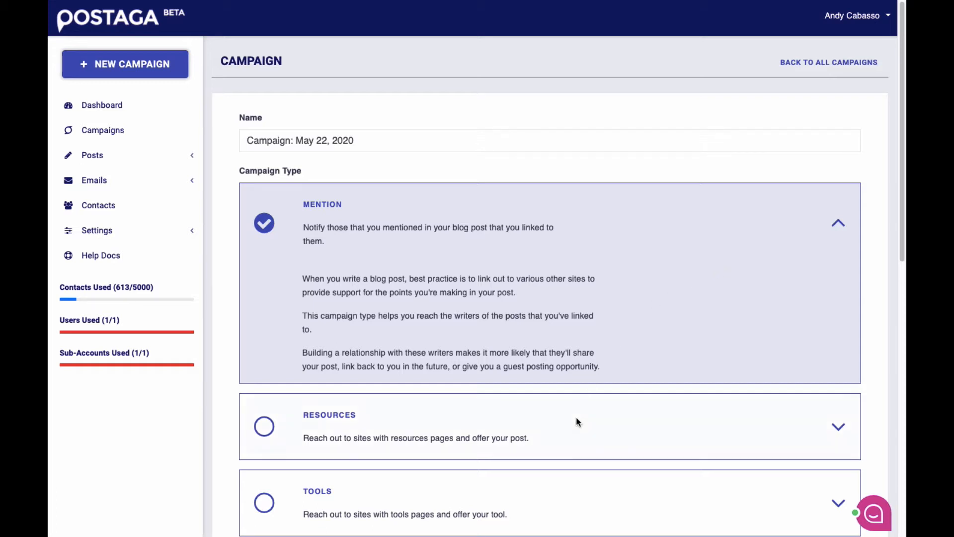
left_click(407, 423)
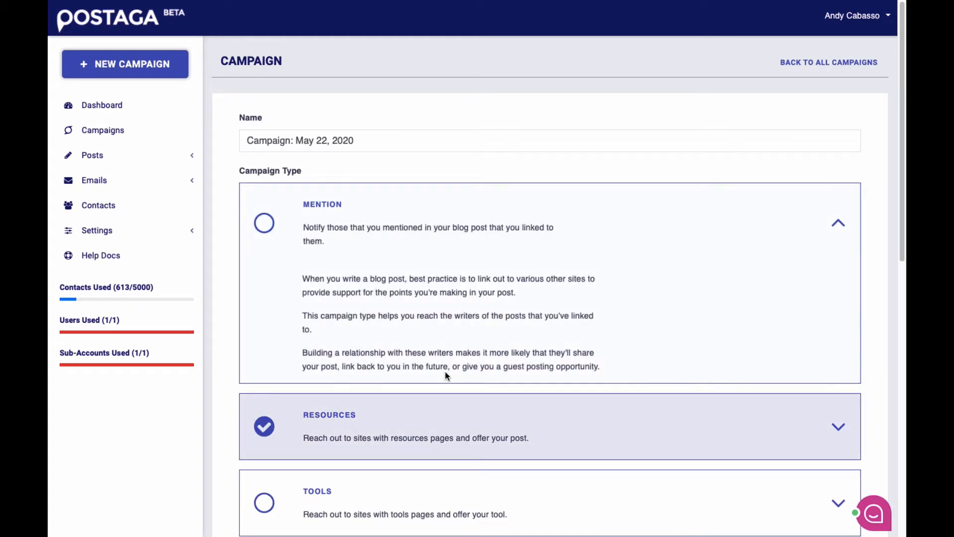
scroll(445, 371, "down", 10)
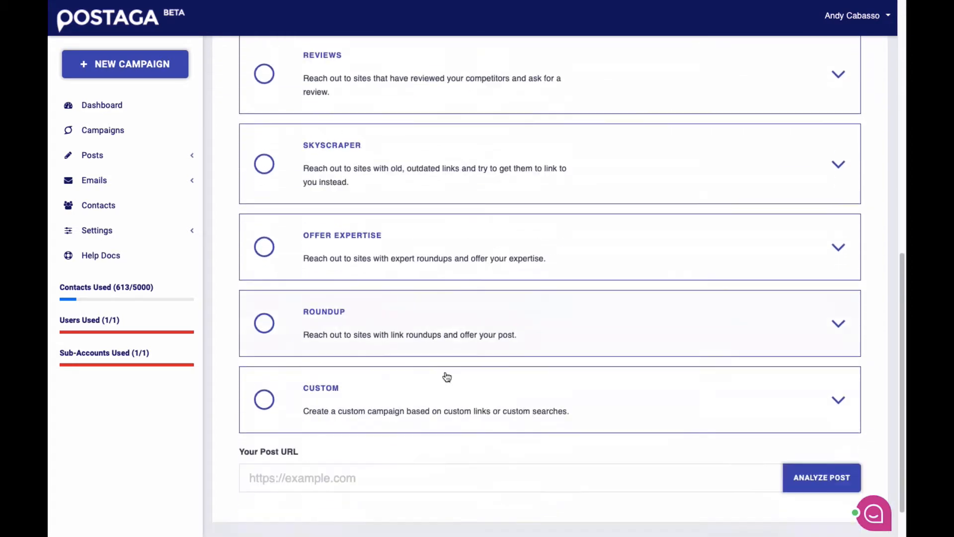
left_click(397, 430)
type("https://www.mtcthecontentagency.com/linkedin-strategy/")
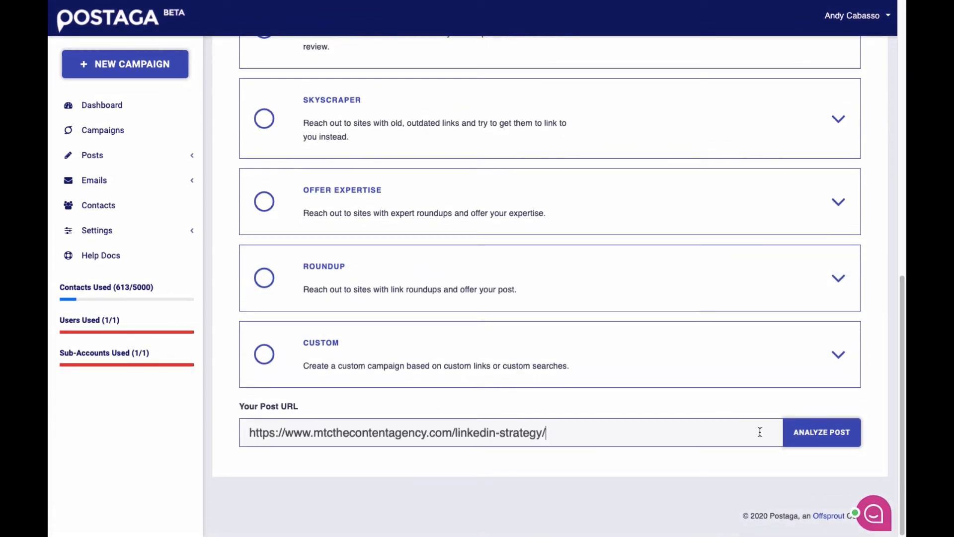
left_click(808, 432)
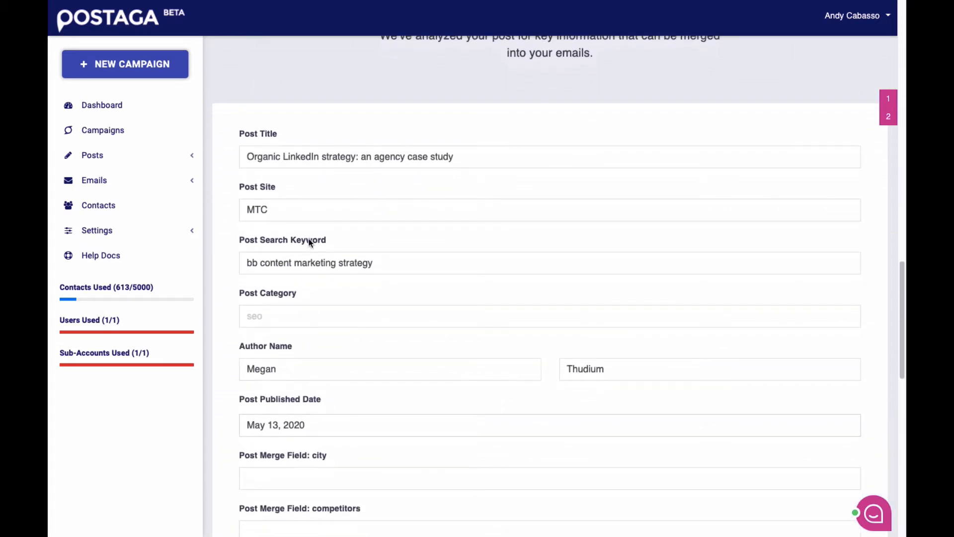
Shorten the post search keyword to "content marketing"
scroll(336, 235, "down", 1)
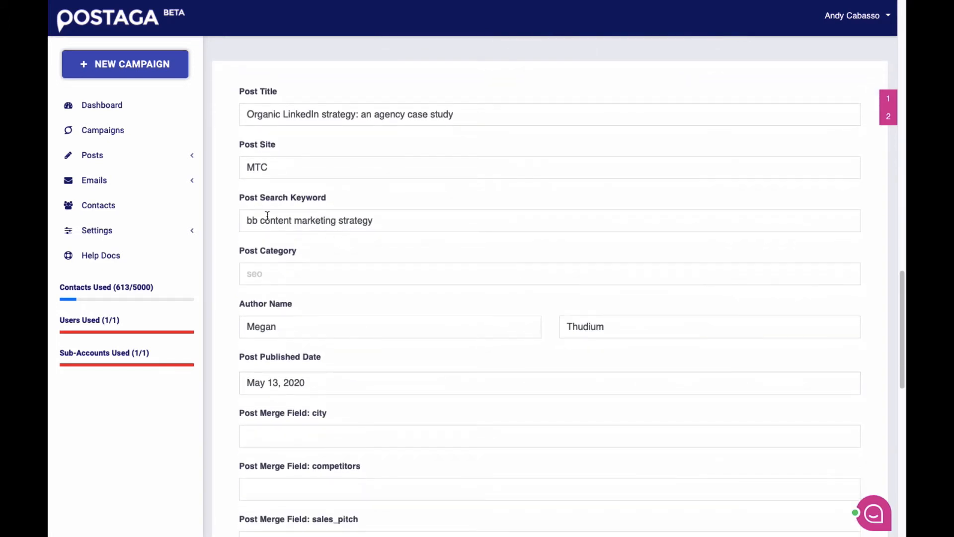
left_click(366, 219)
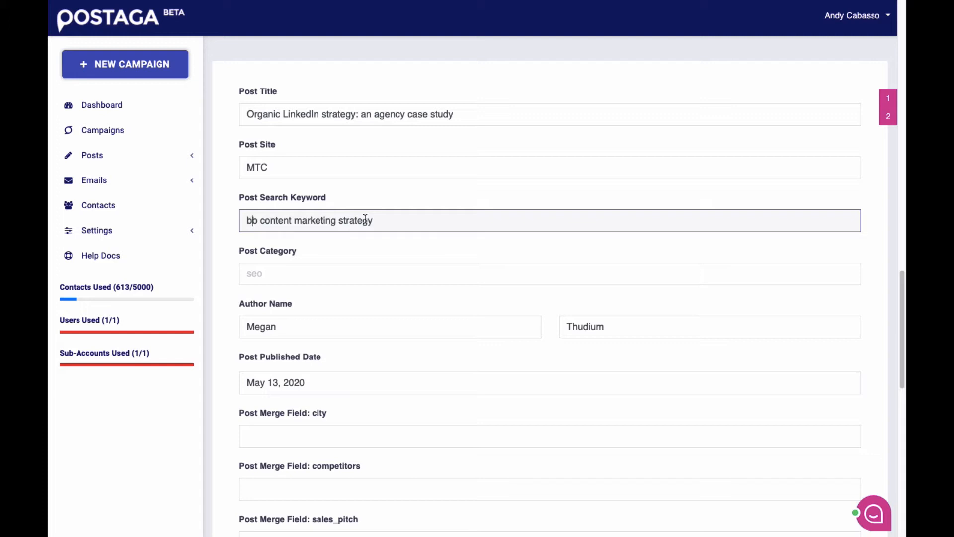
key("BackSpace")
key("BackSpace")
key("BackSpace")
key("shift+End")
key("BackSpace")
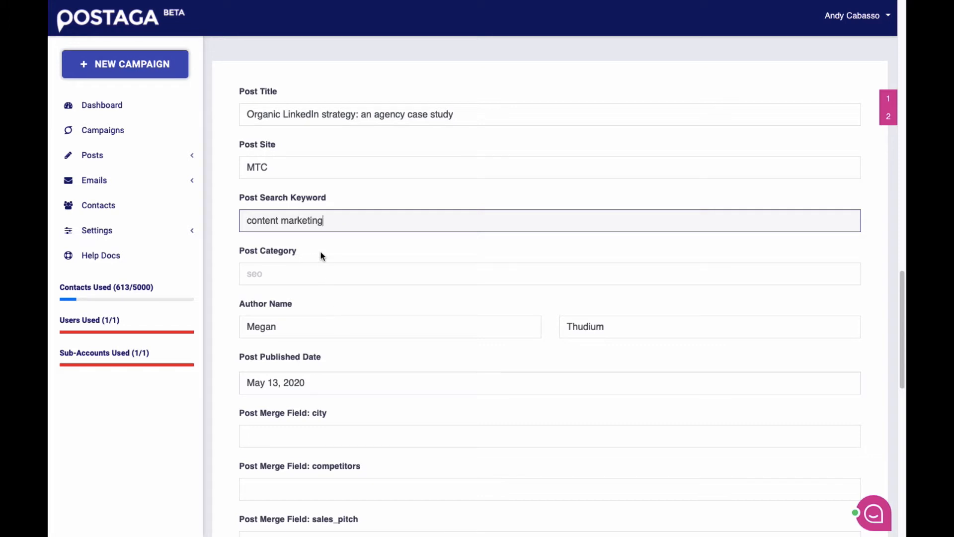
Fill the summary merge field with "This post is an in-depth look at how an agency found success with LinkedIn marketing. It is great."
scroll(331, 295, "down", 4)
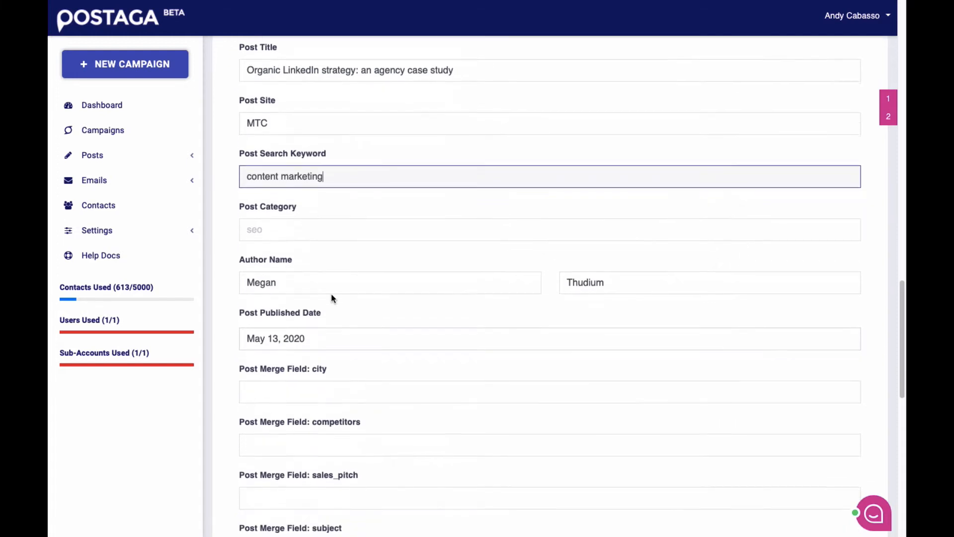
scroll(332, 295, "down", 1)
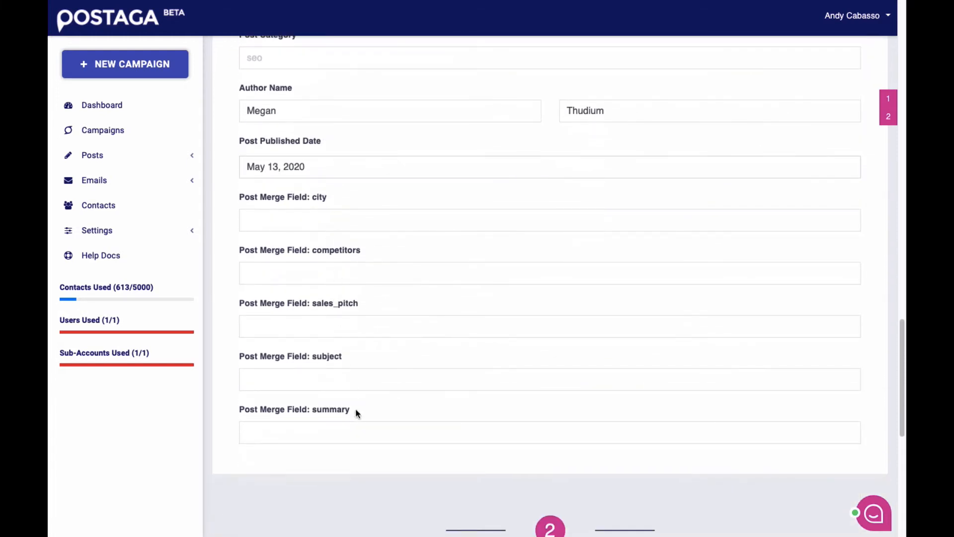
left_click(330, 437)
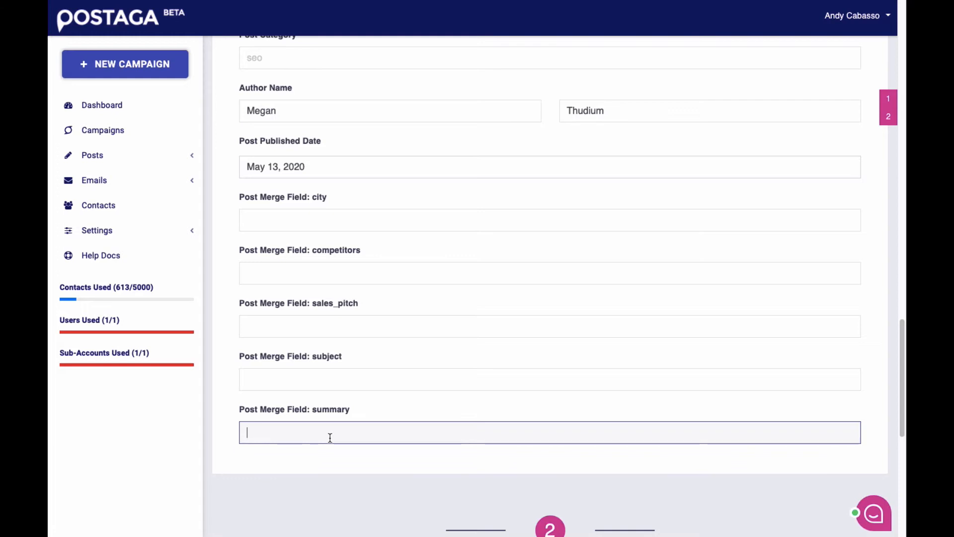
type("This post is")
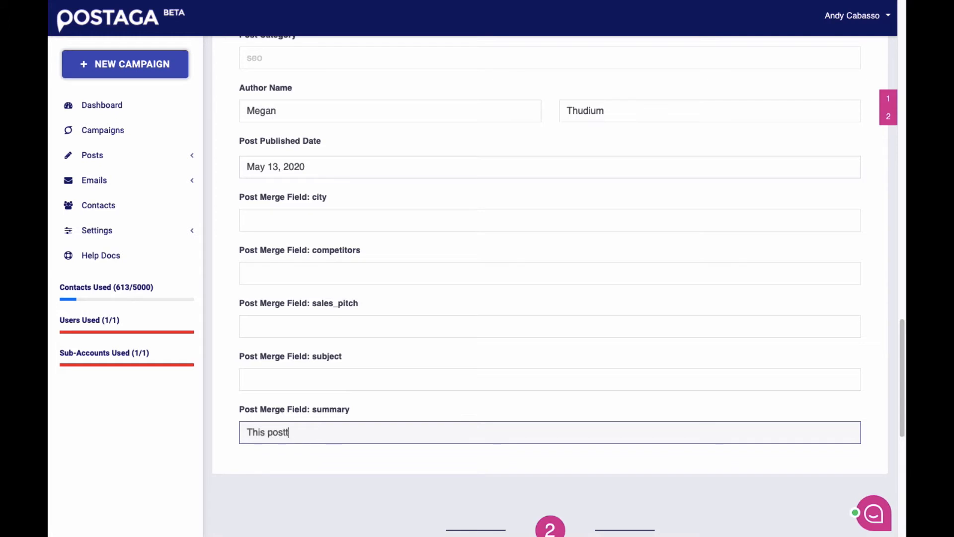
type(" an in-d")
key("BackSpace")
type("-depth look ")
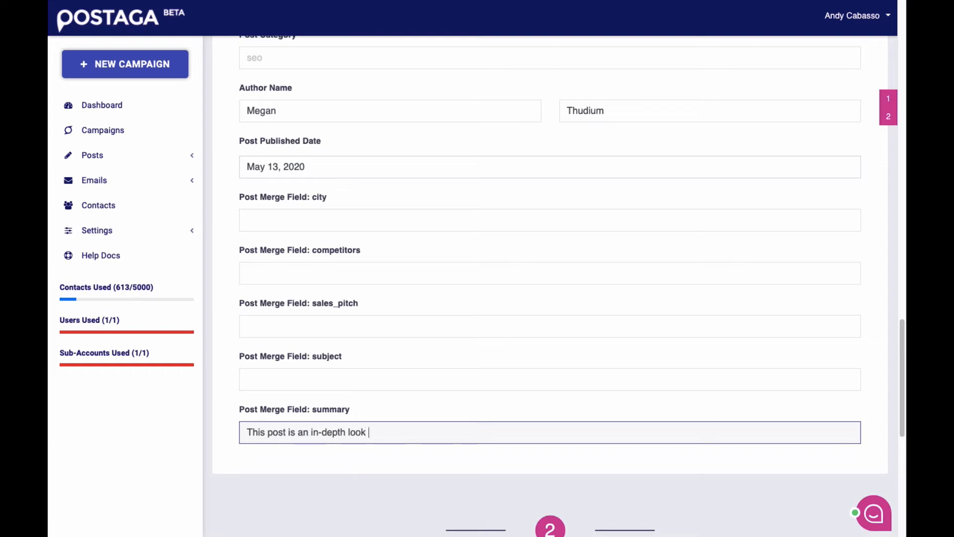
type("at how an agency fo")
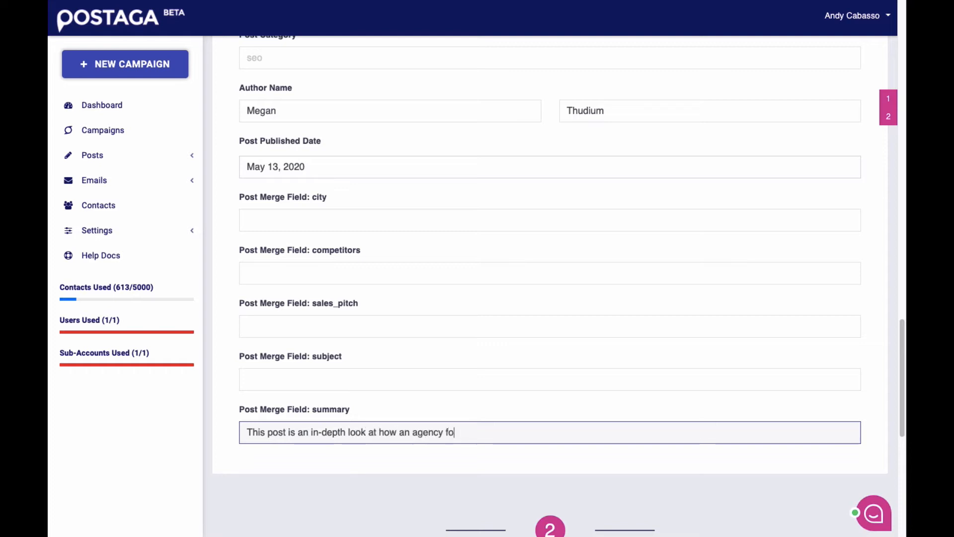
type("und success w")
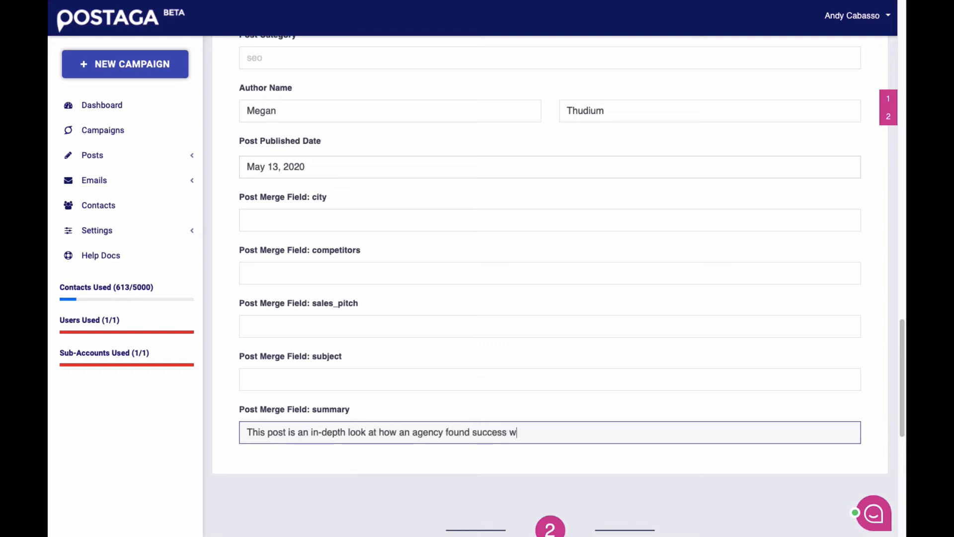
type("ith LinkedIn marketing. It")
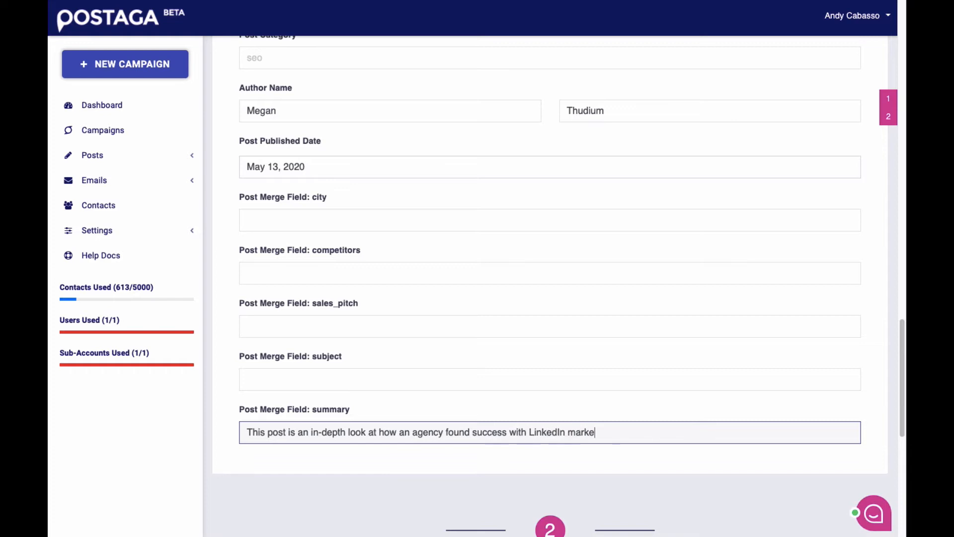
type(" is great.")
Search for Resources opportunities using the suggested topic "content marketing"
scroll(418, 427, "down", 3)
scroll(416, 427, "down", 5)
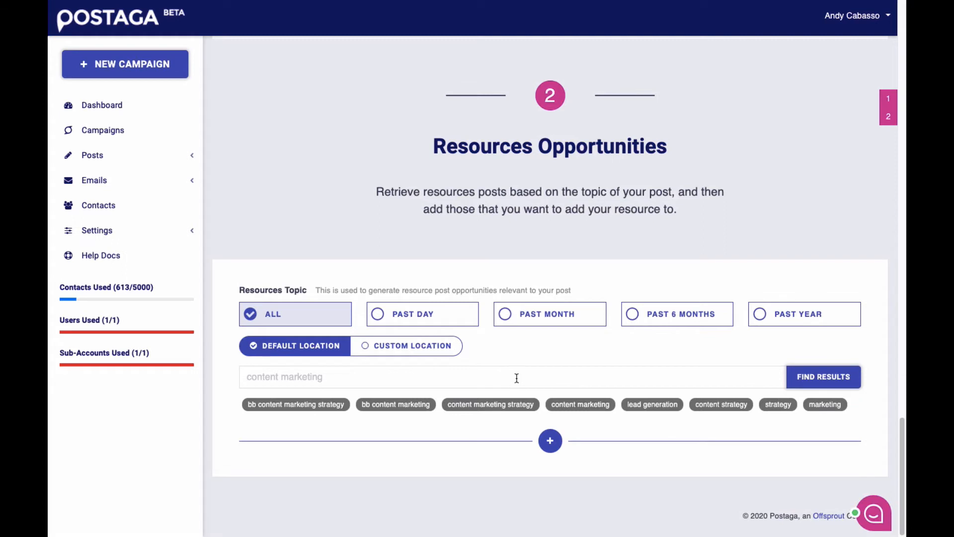
left_click(582, 406)
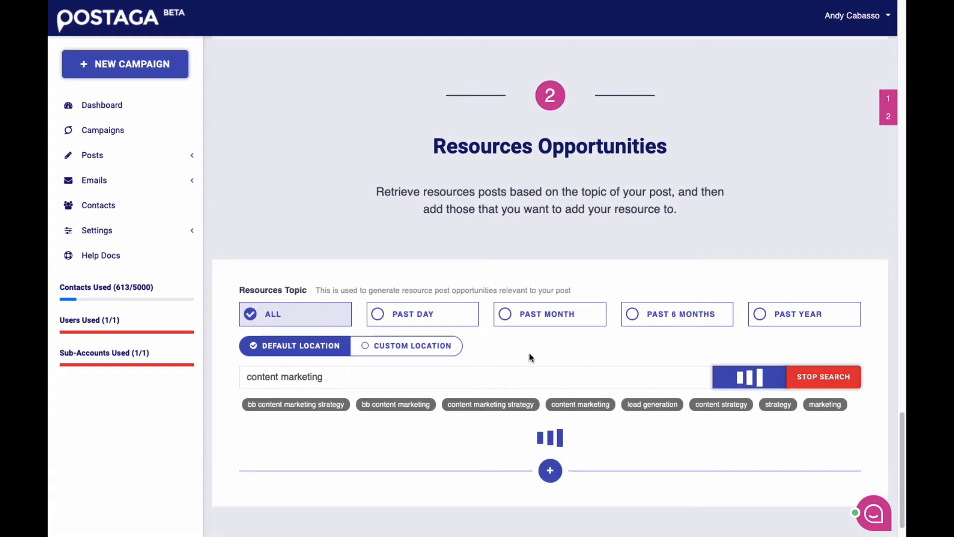
scroll(532, 339, "down", 1)
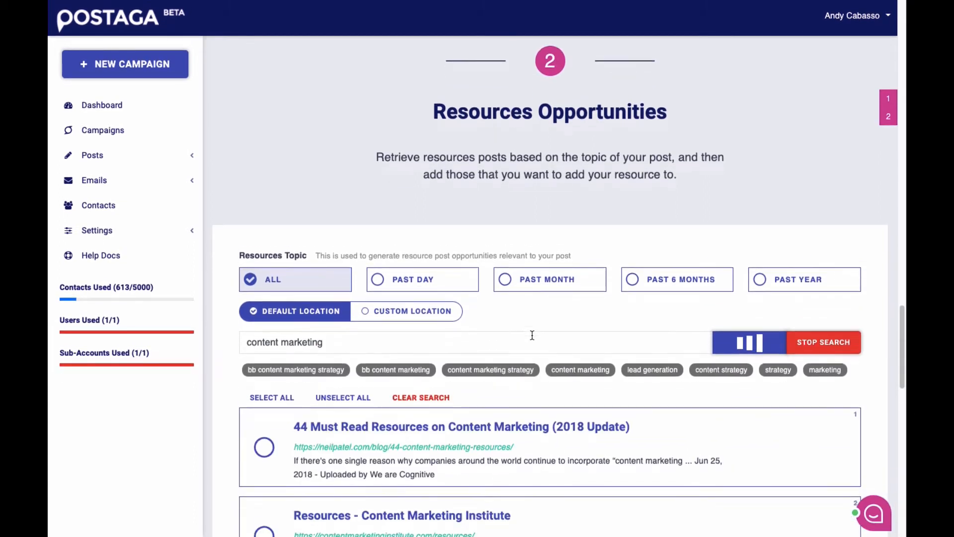
Select all the resource posts found for the campaign and look over the selected list
scroll(532, 336, "down", 3)
scroll(533, 339, "down", 2)
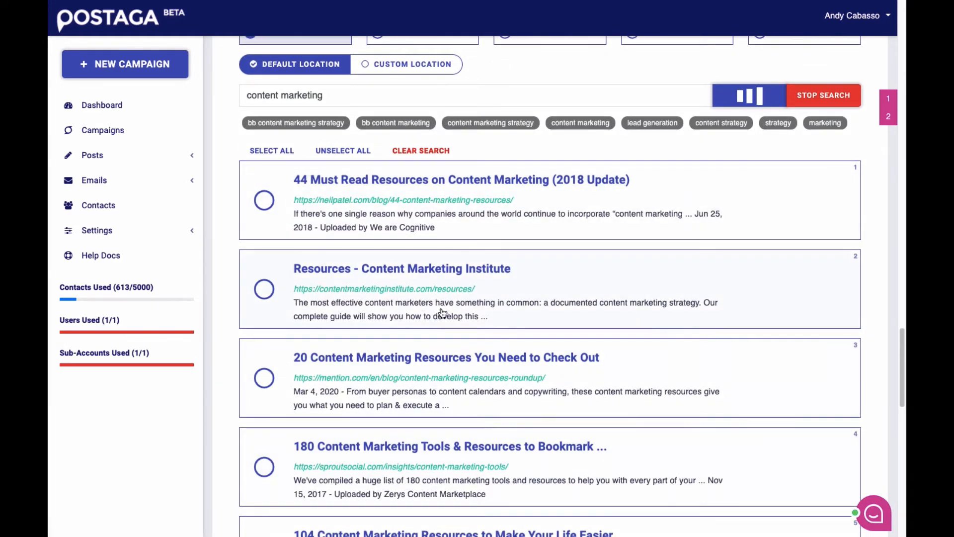
scroll(442, 313, "down", 1)
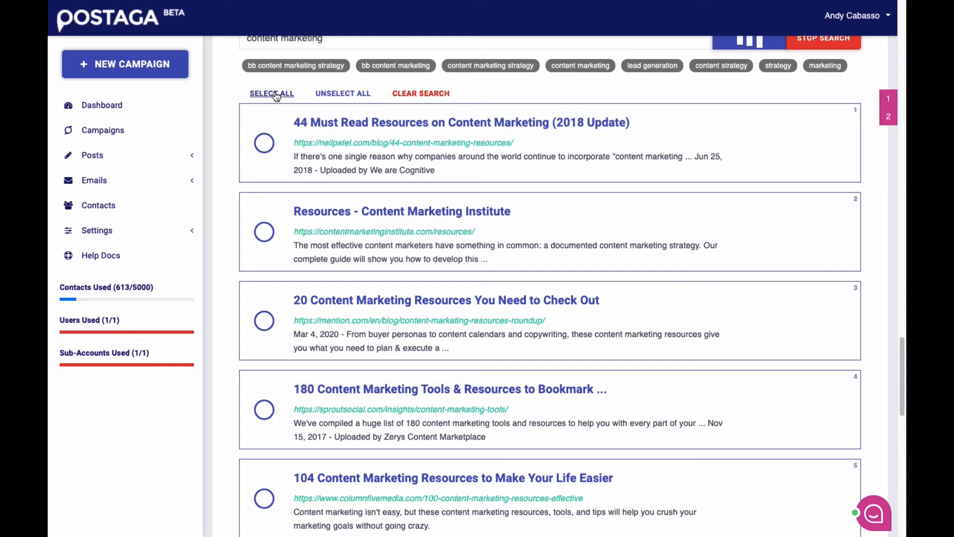
left_click(277, 95)
scroll(407, 224, "down", 1)
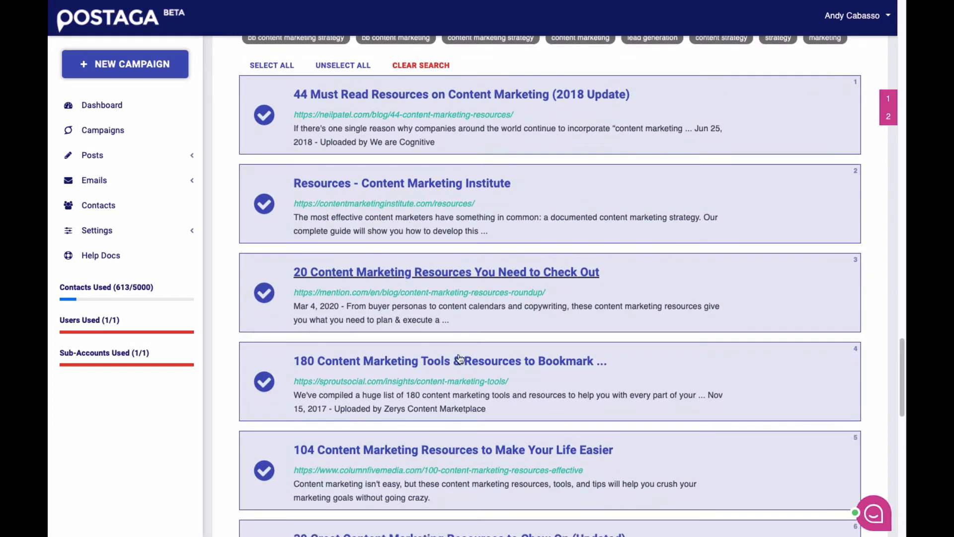
scroll(433, 271, "down", 3)
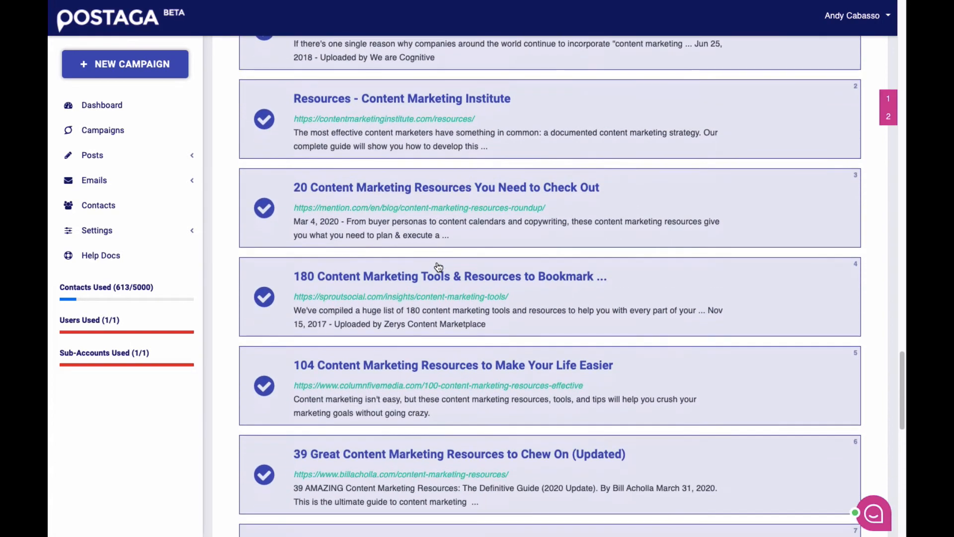
Submit the selected resource posts for link analysis and look over the sites in the Links list
scroll(438, 267, "down", 5)
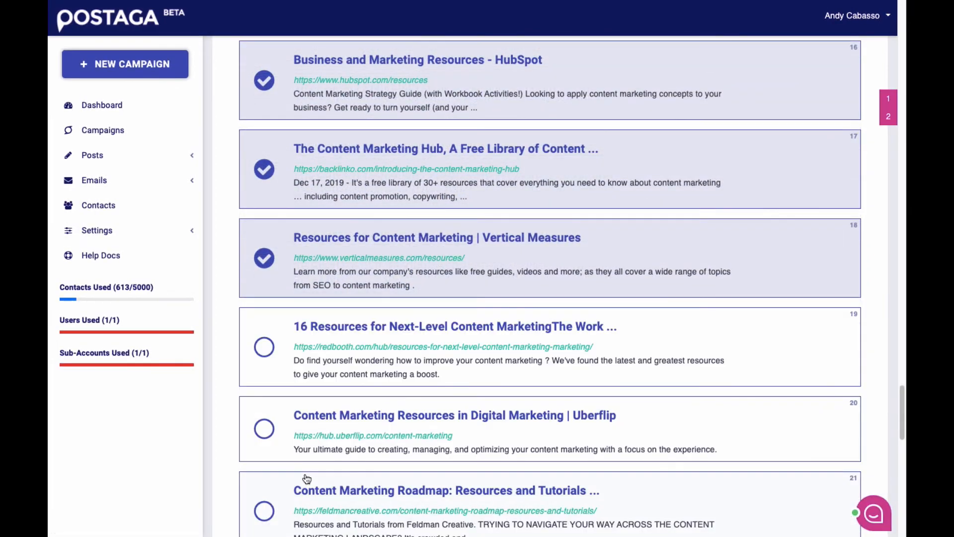
scroll(304, 479, "down", 15)
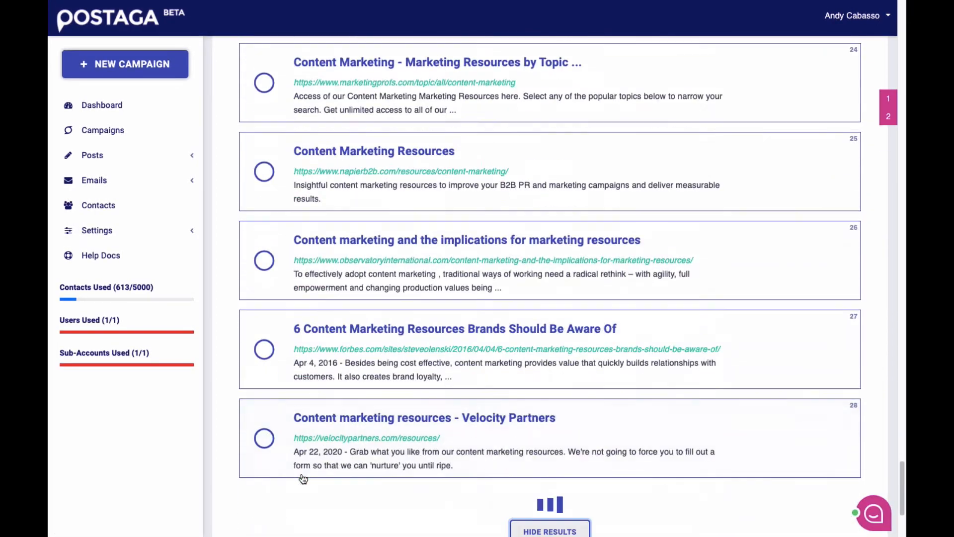
scroll(303, 478, "down", 3)
left_click(294, 517)
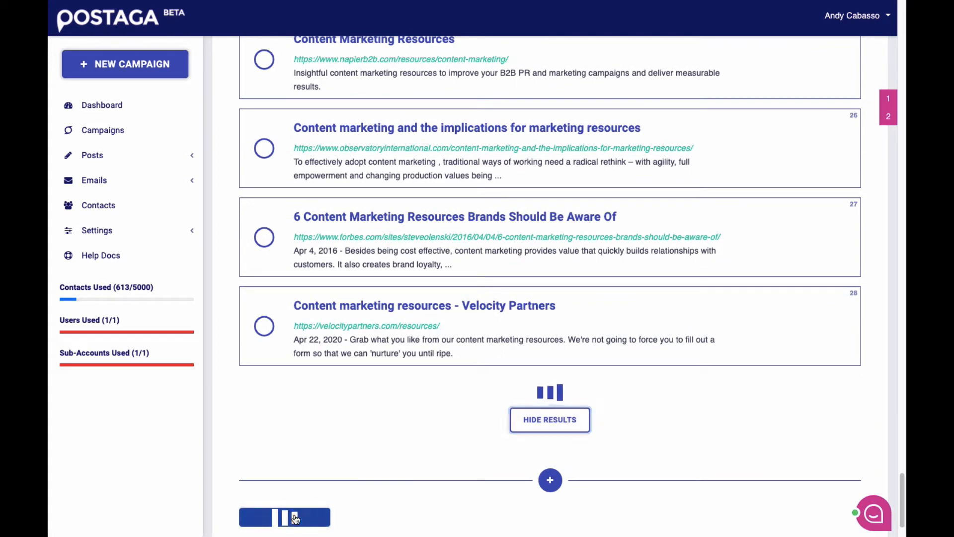
scroll(418, 361, "down", 1)
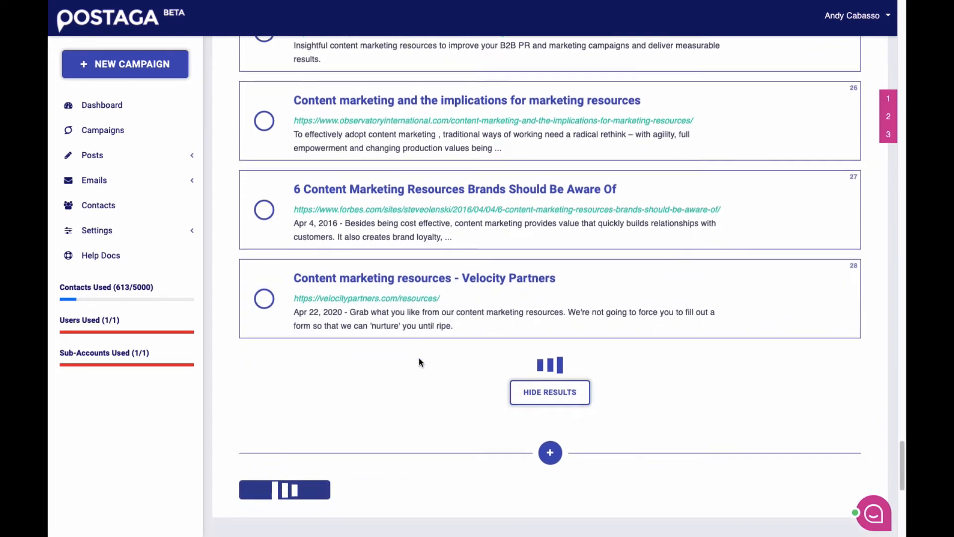
scroll(419, 361, "down", 2)
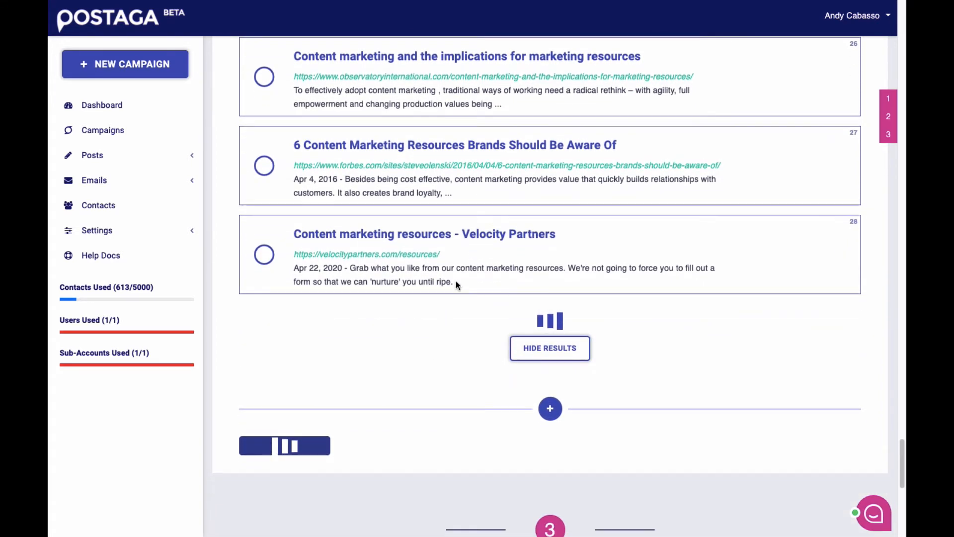
scroll(431, 298, "down", 2)
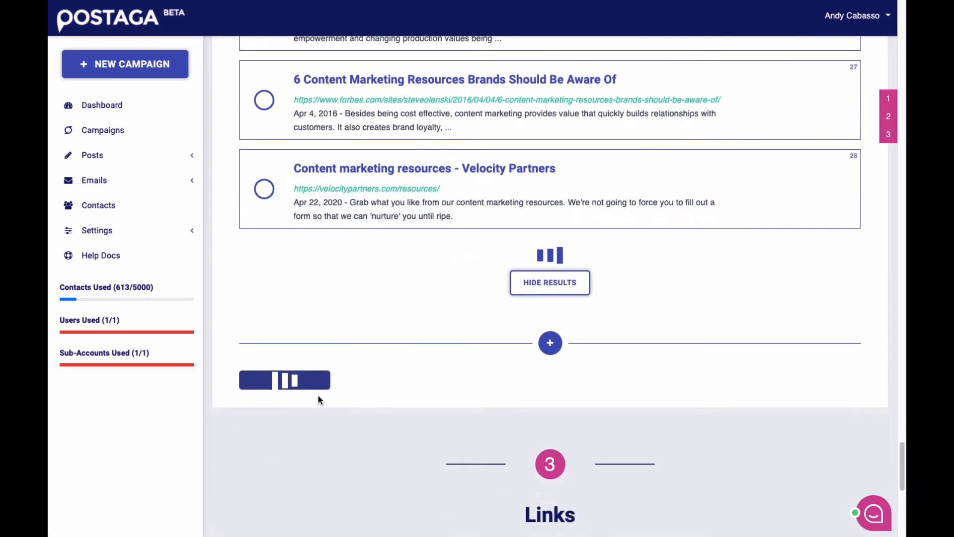
scroll(383, 408, "down", 10)
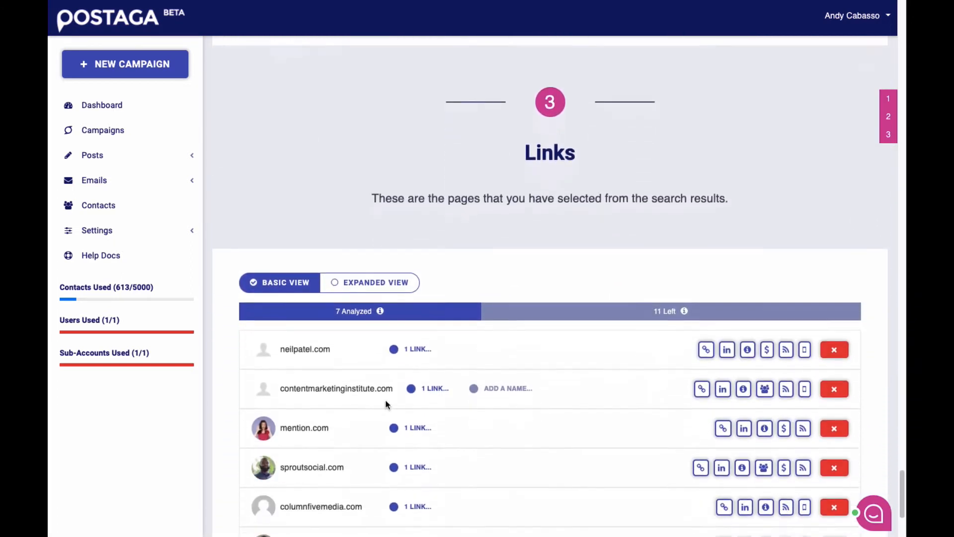
scroll(387, 405, "down", 2)
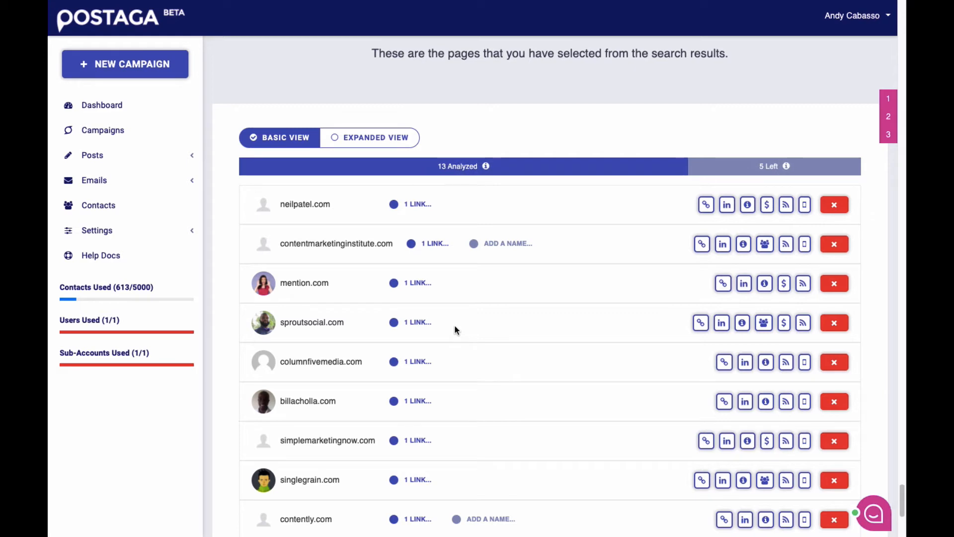
Check the link and author details of the neilpatel.com, mention.com and sproutsocial.com entries in the Links list
mouse_move(472, 251)
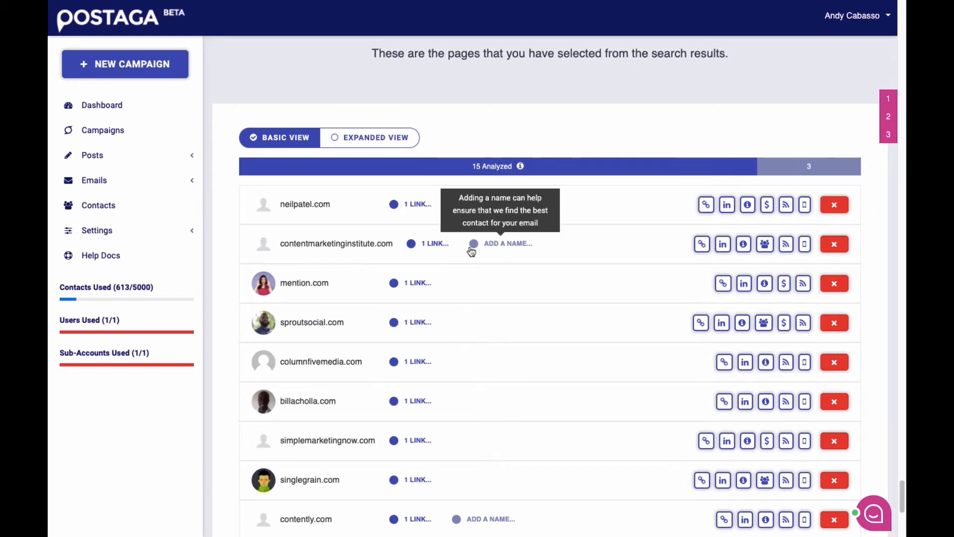
left_click(419, 207)
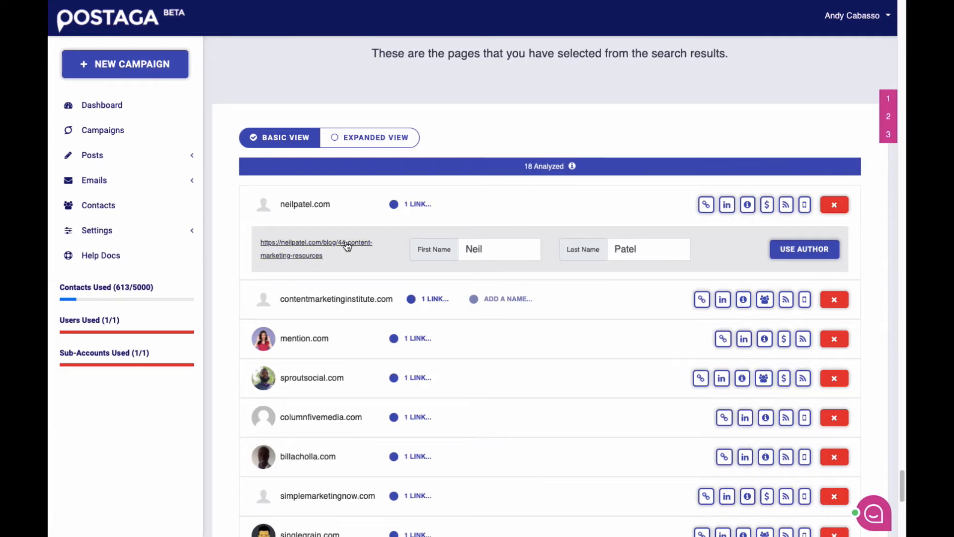
left_click(414, 206)
left_click(413, 290)
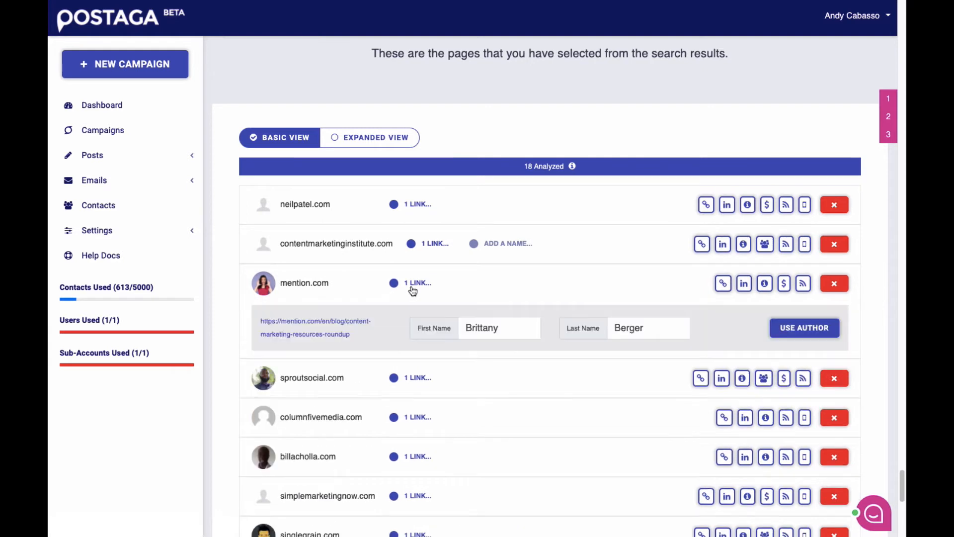
left_click(412, 291)
left_click(414, 321)
left_click(413, 321)
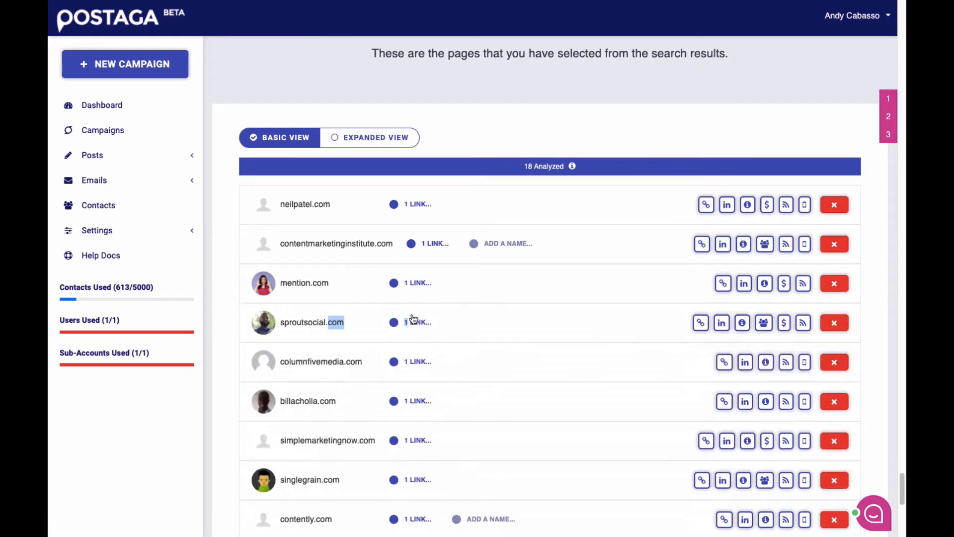
Expand the contentmarketinginstitute.com entry, look through its linked resources page for an author, and return to collapse the entry
mouse_move(540, 251)
left_click(438, 249)
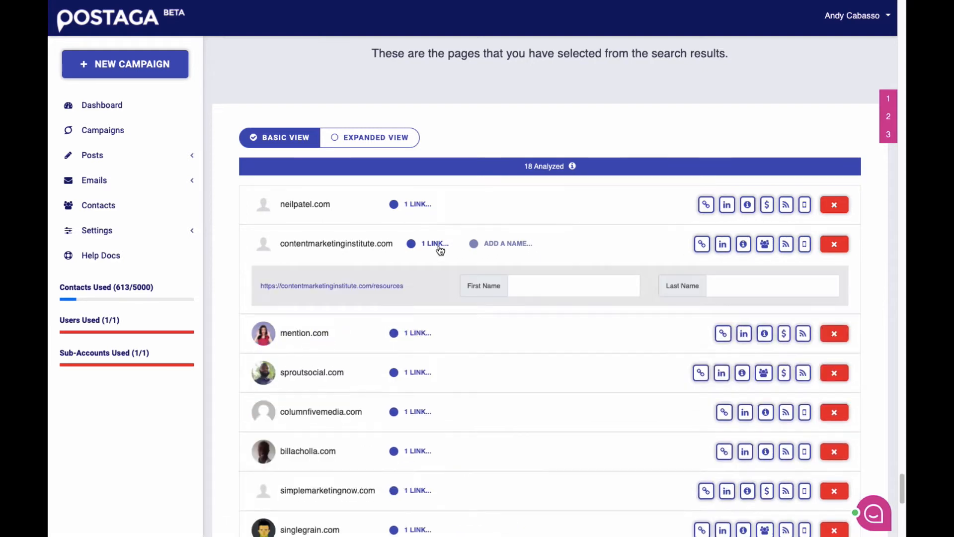
left_click(702, 245)
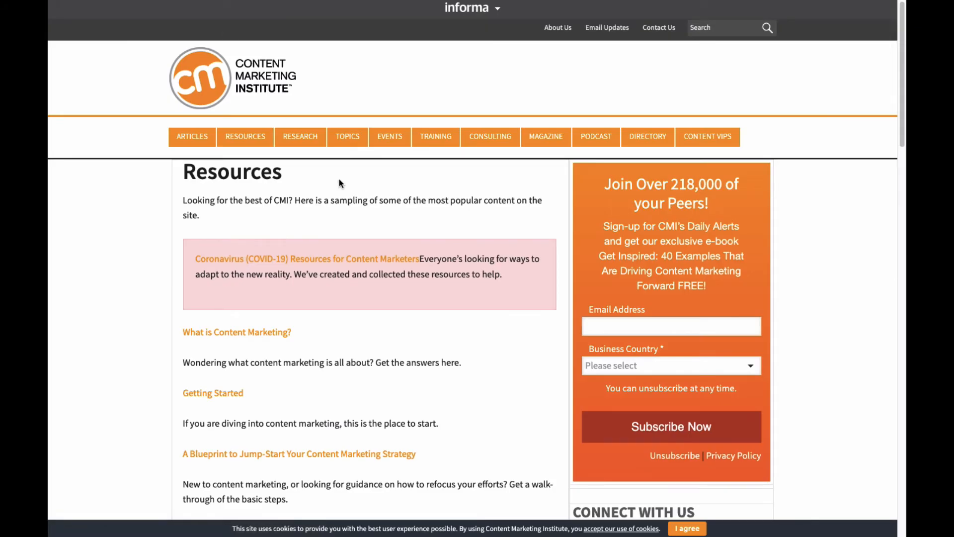
scroll(339, 183, "down", 12)
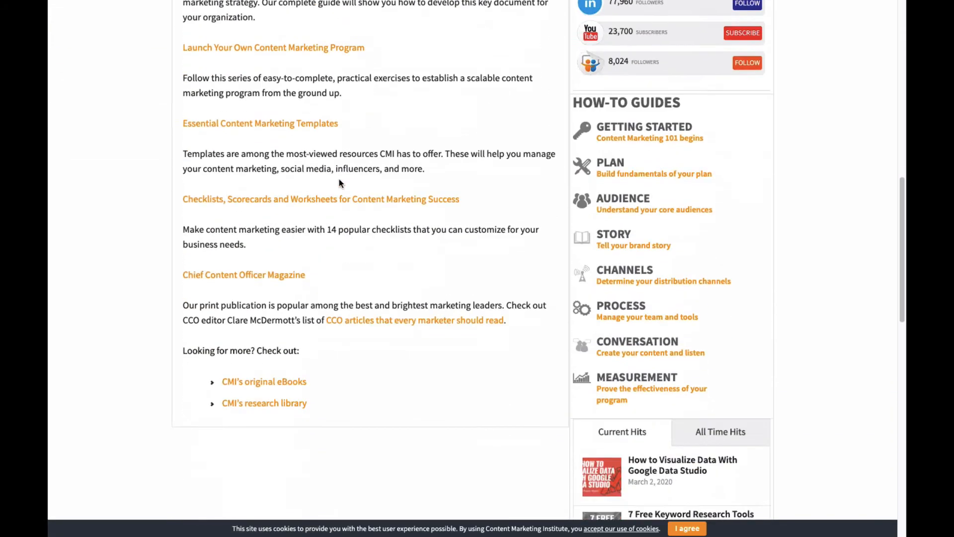
scroll(340, 184, "down", 10)
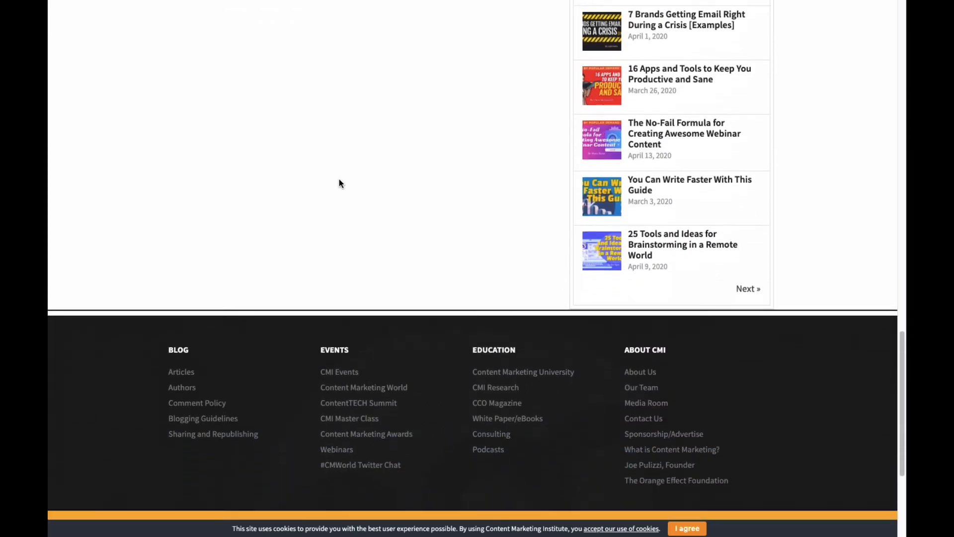
scroll(340, 183, "up", 20)
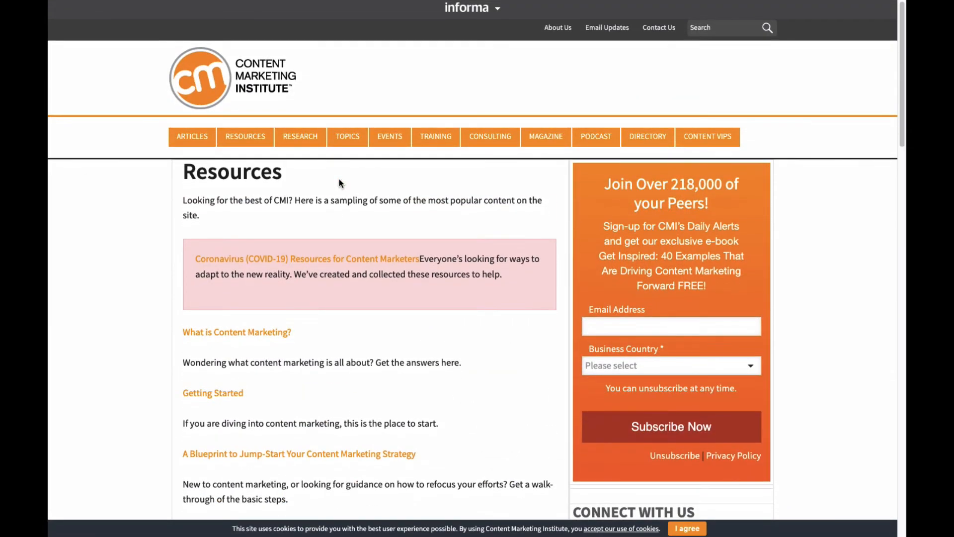
key("ctrl+w")
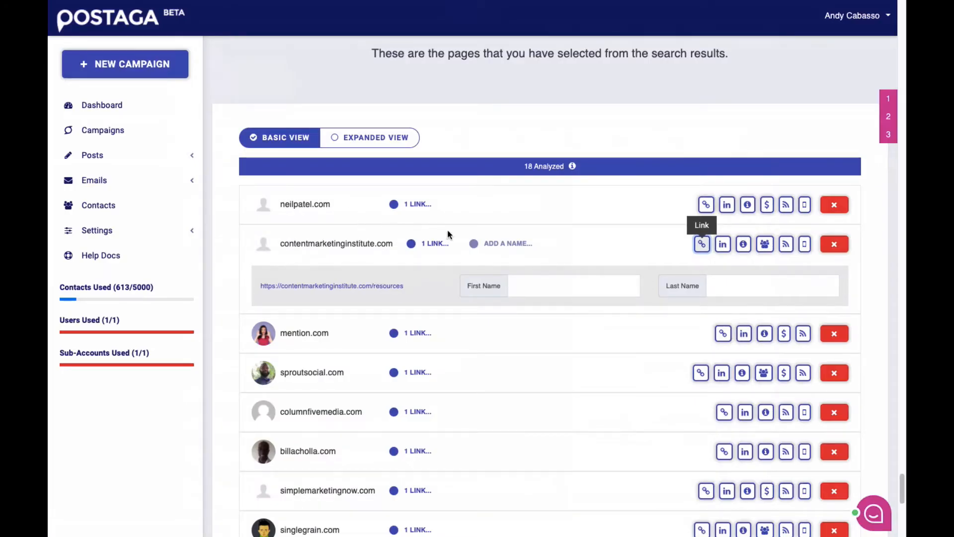
left_click(435, 243)
Get the contacts for all the analyzed sites in the Links list
scroll(428, 320, "down", 5)
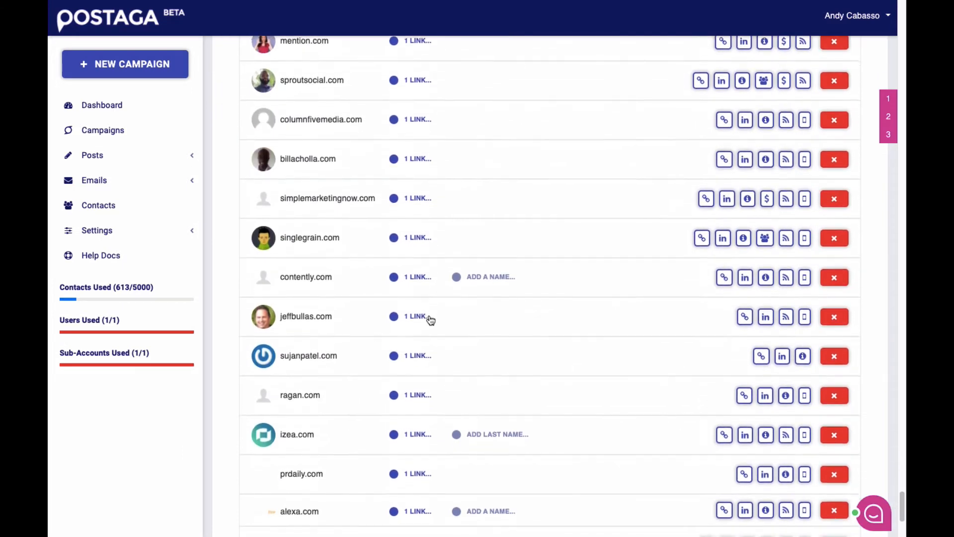
scroll(428, 315, "down", 5)
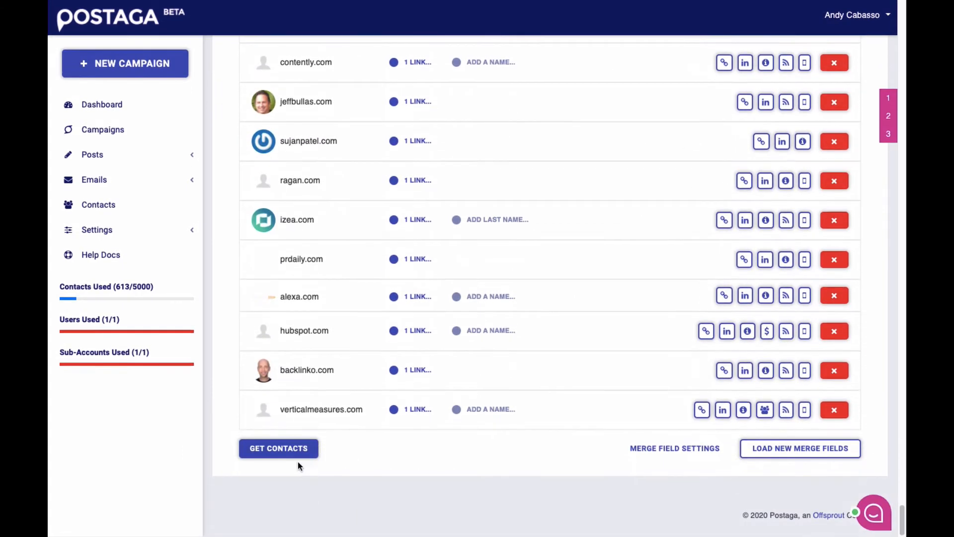
left_click(290, 454)
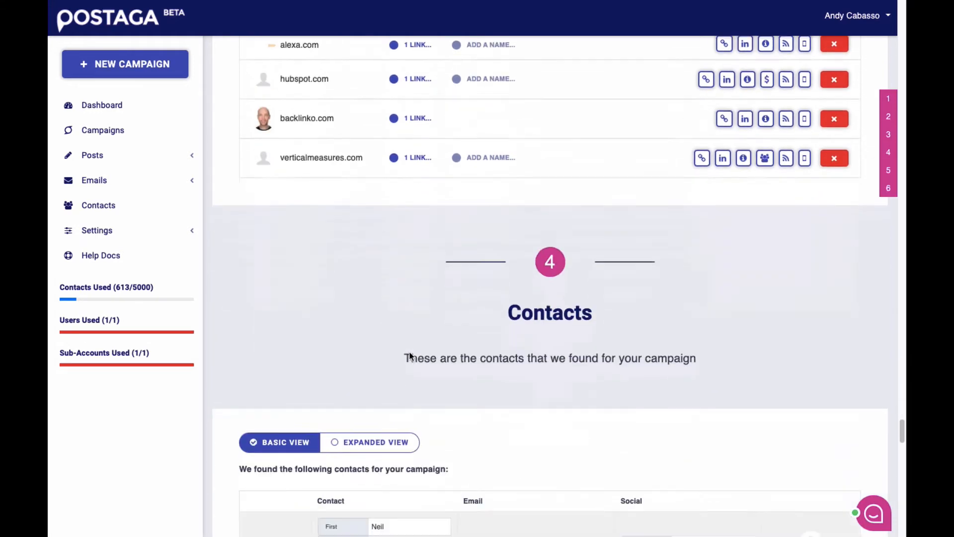
Review the campaign's contacts and their email confidence scores, down to the sites still without an email
scroll(410, 355, "down", 7)
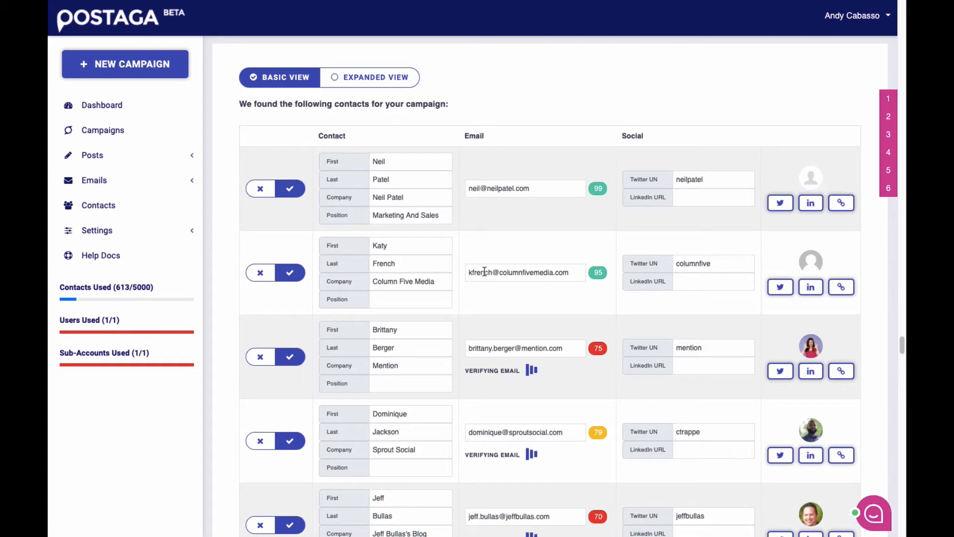
scroll(484, 271, "down", 2)
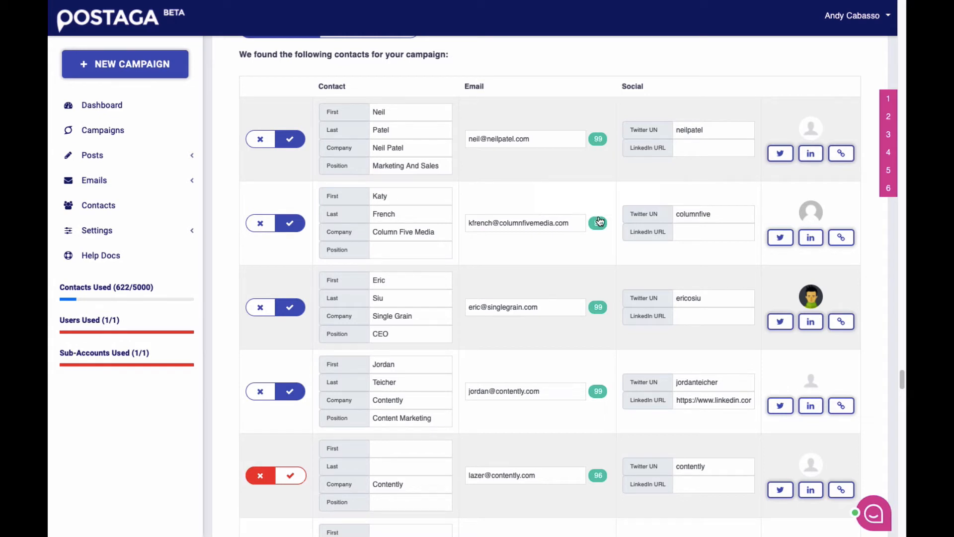
mouse_move(600, 226)
scroll(600, 232, "down", 1)
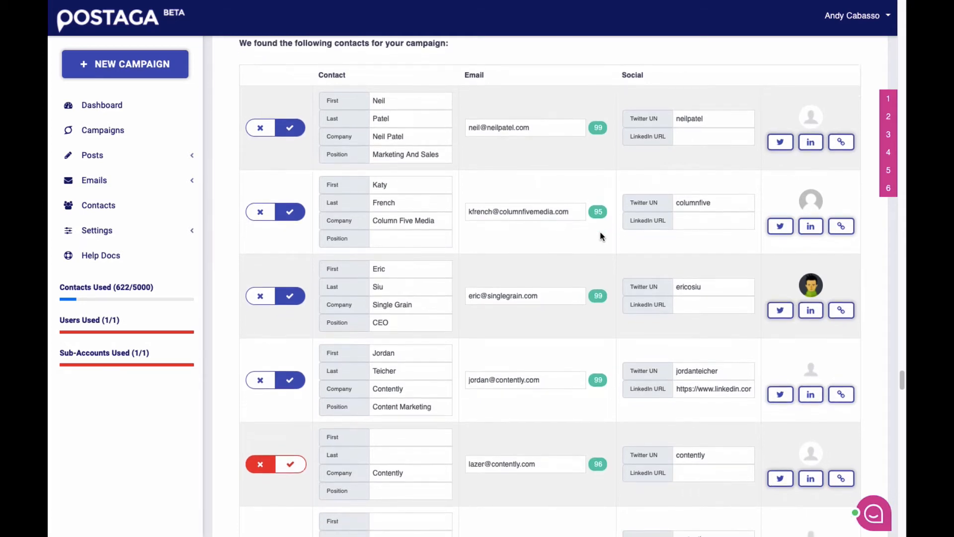
scroll(599, 226, "down", 1)
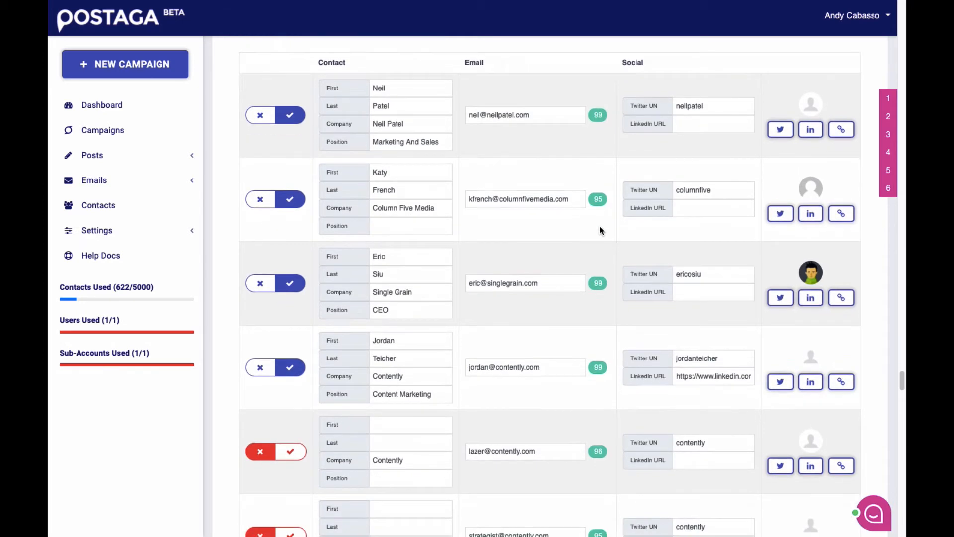
scroll(599, 227, "up", 1)
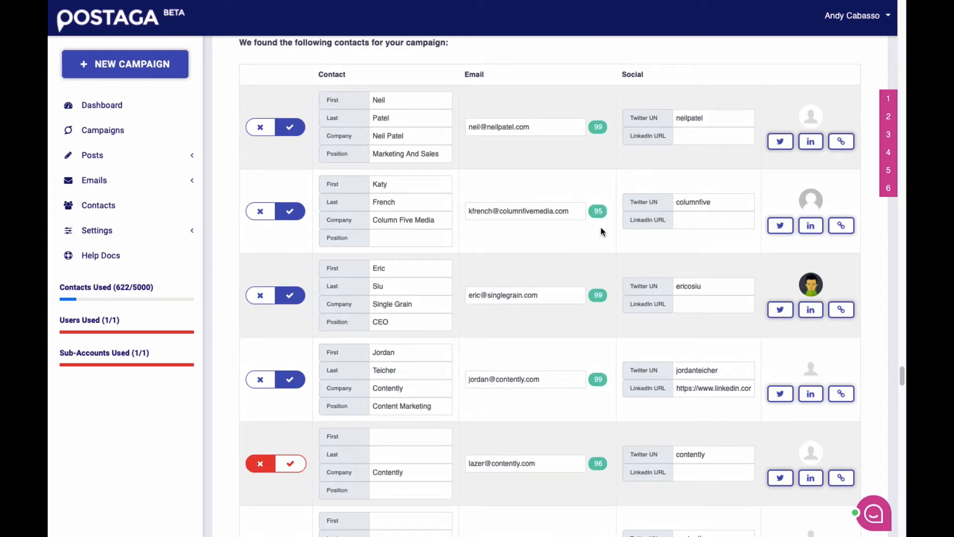
scroll(600, 236, "down", 10)
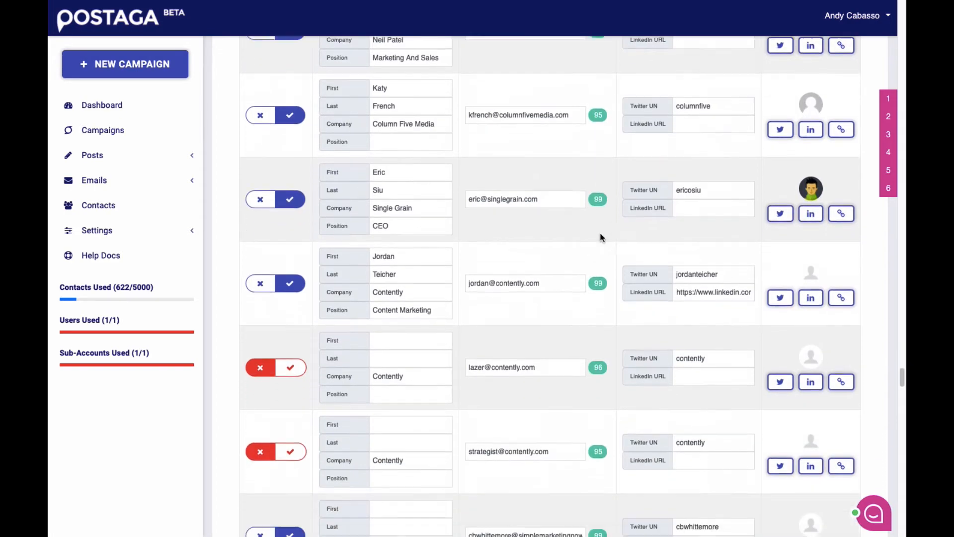
scroll(600, 237, "down", 20)
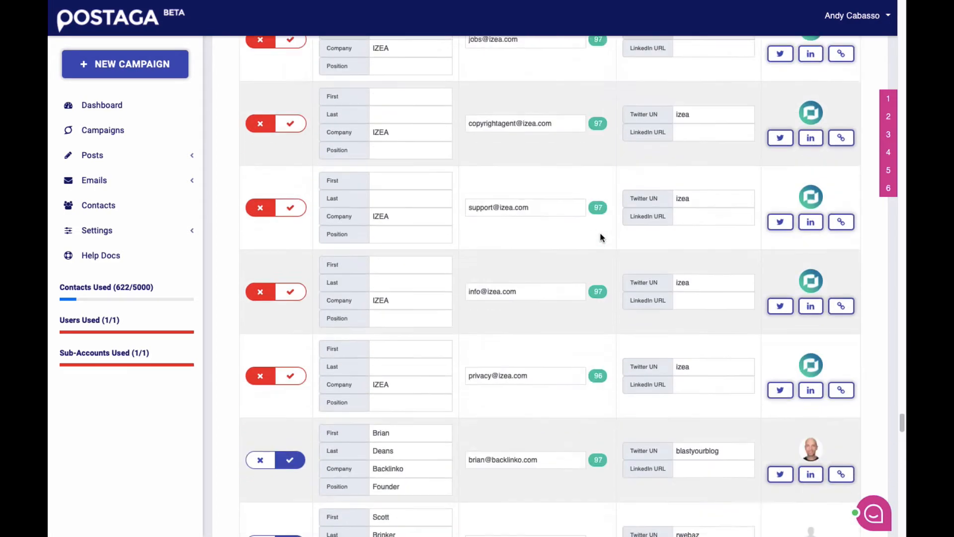
scroll(600, 237, "down", 20)
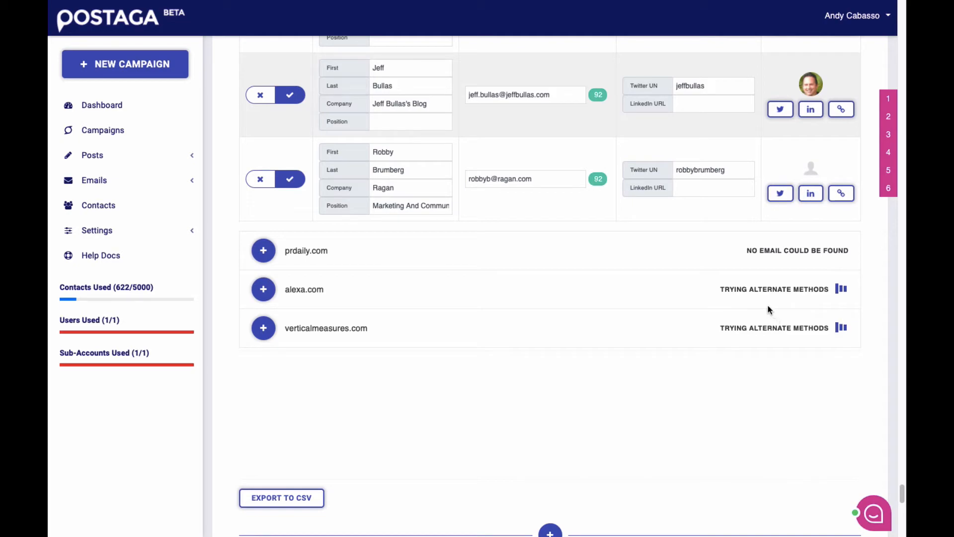
Return to the start of the contact list and compare which contacts are included or excluded for each company
scroll(768, 309, "up", 20)
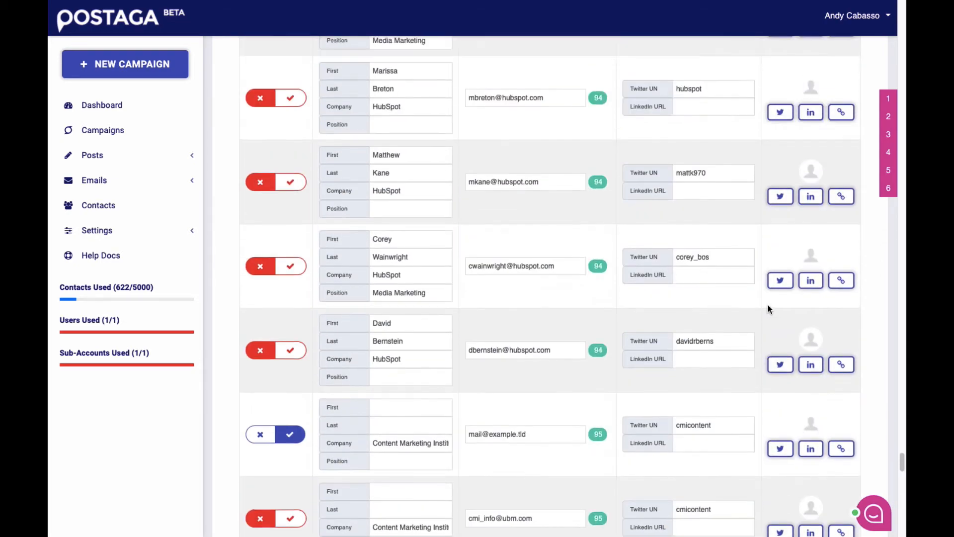
scroll(768, 309, "up", 15)
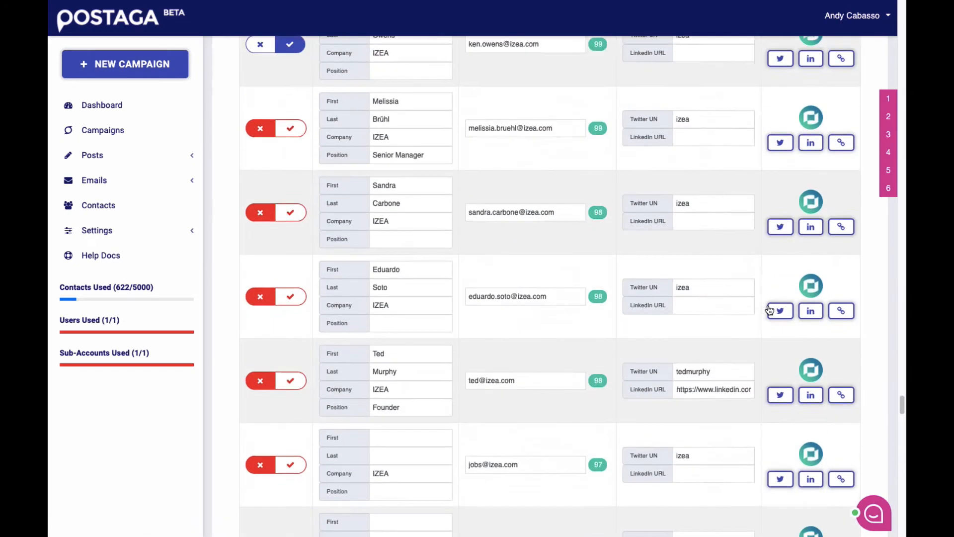
scroll(769, 309, "up", 10)
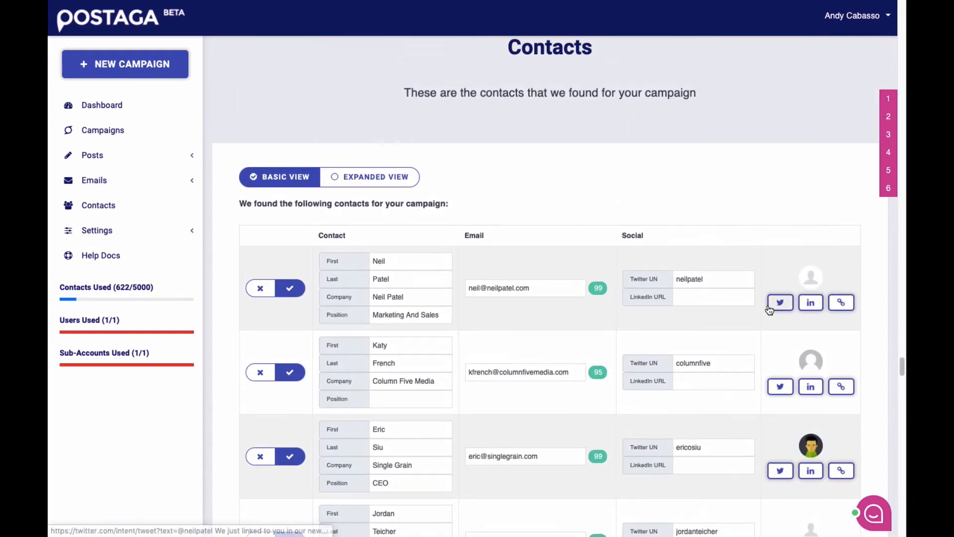
scroll(416, 396, "down", 4)
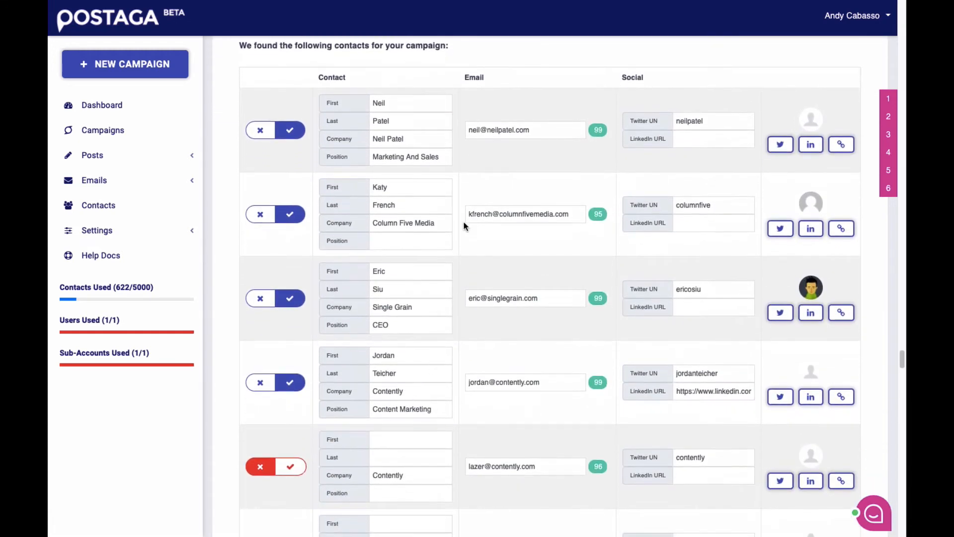
scroll(466, 220, "down", 6)
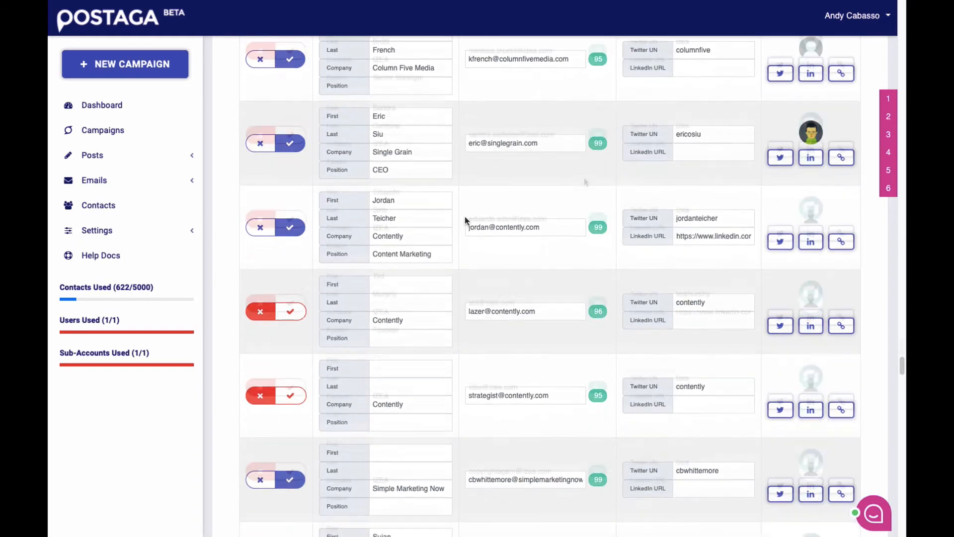
scroll(585, 178, "down", 4)
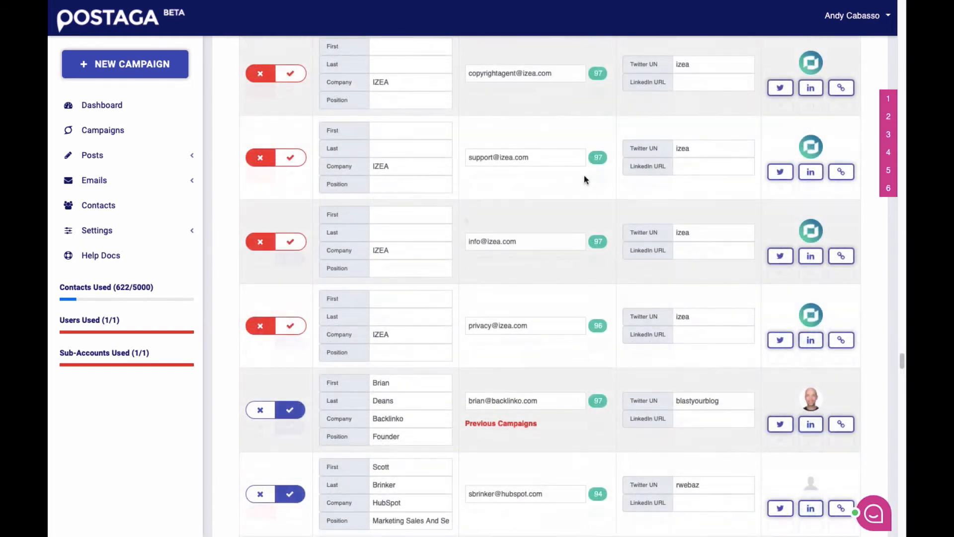
Examine which of the IZEA contacts is included and which are excluded, continuing to the Backlinko and HubSpot contacts
scroll(528, 195, "up", 4)
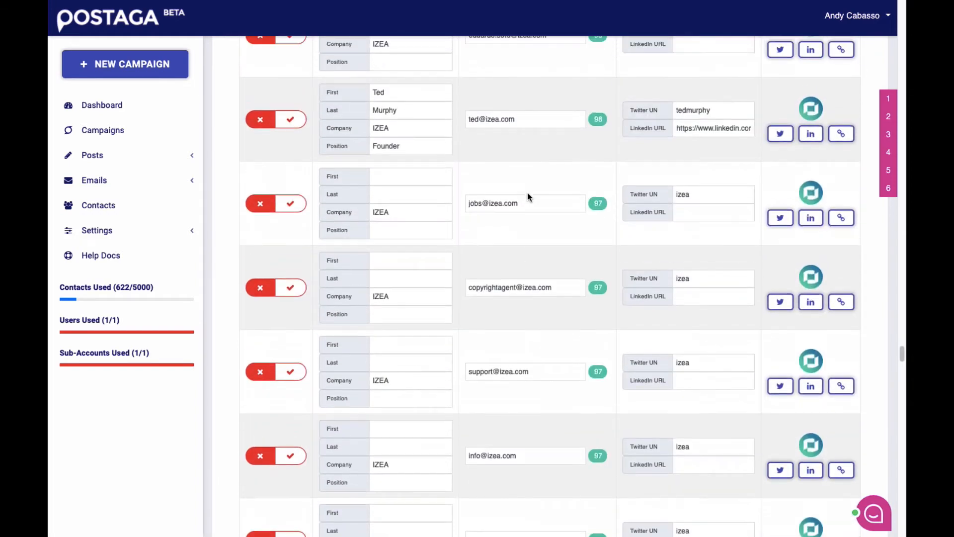
scroll(527, 196, "up", 2)
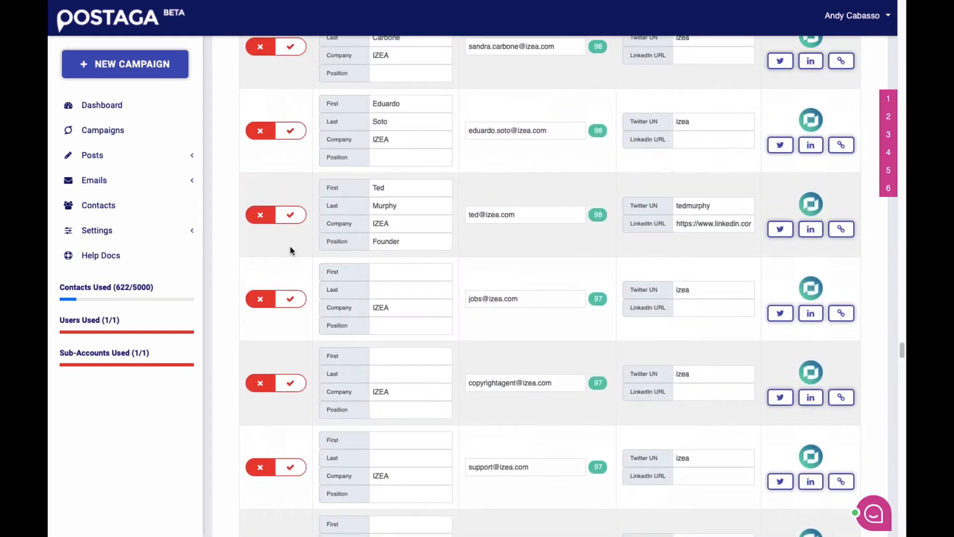
scroll(375, 411, "up", 2)
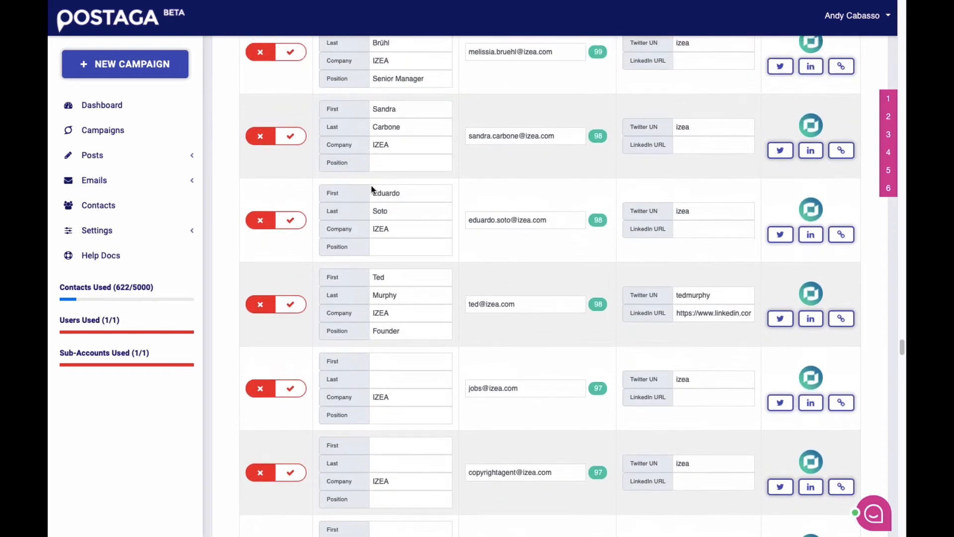
scroll(378, 407, "up", 4)
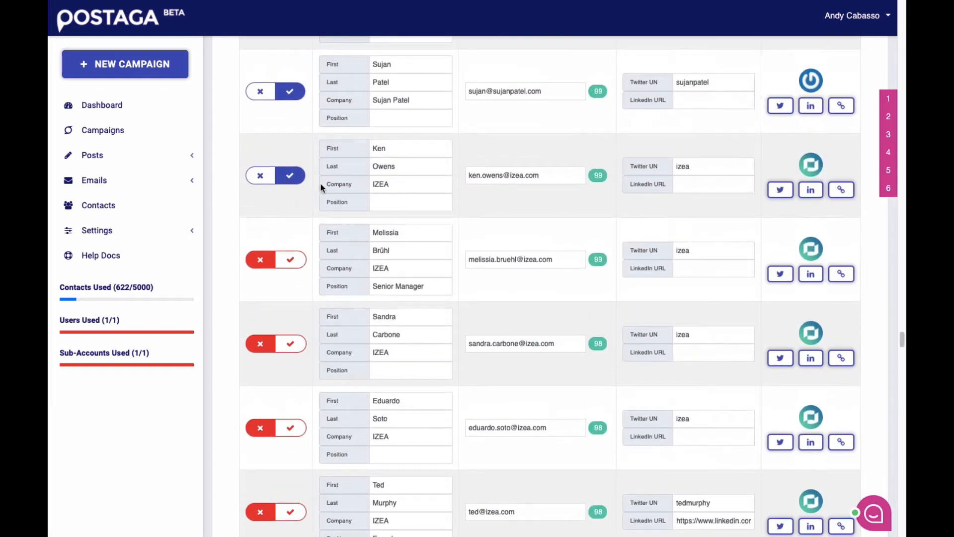
scroll(442, 208, "down", 5)
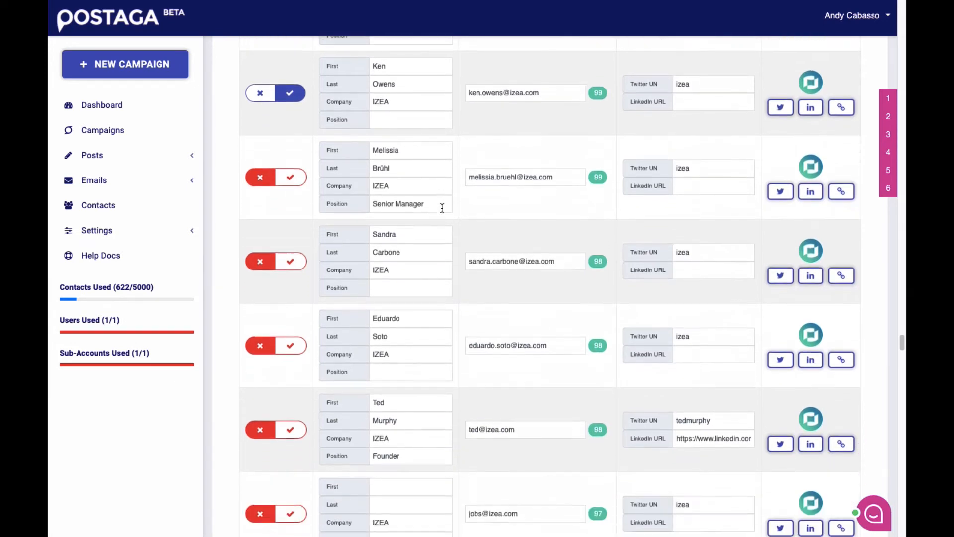
scroll(442, 208, "down", 8)
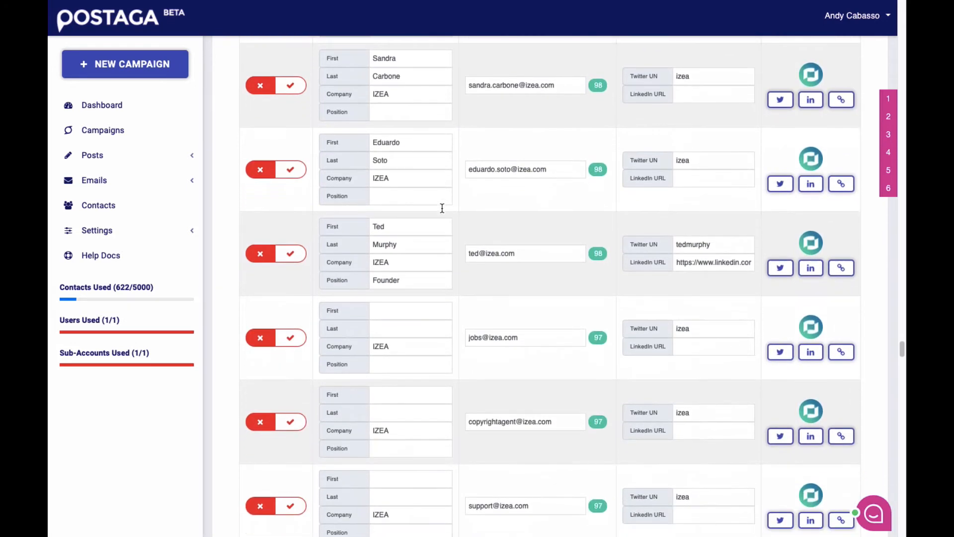
scroll(441, 209, "down", 3)
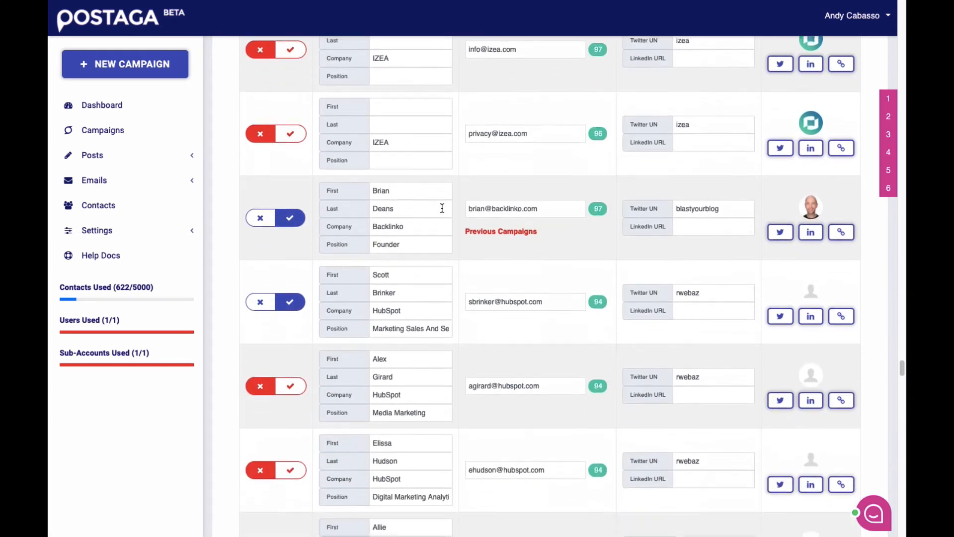
scroll(504, 274, "down", 1)
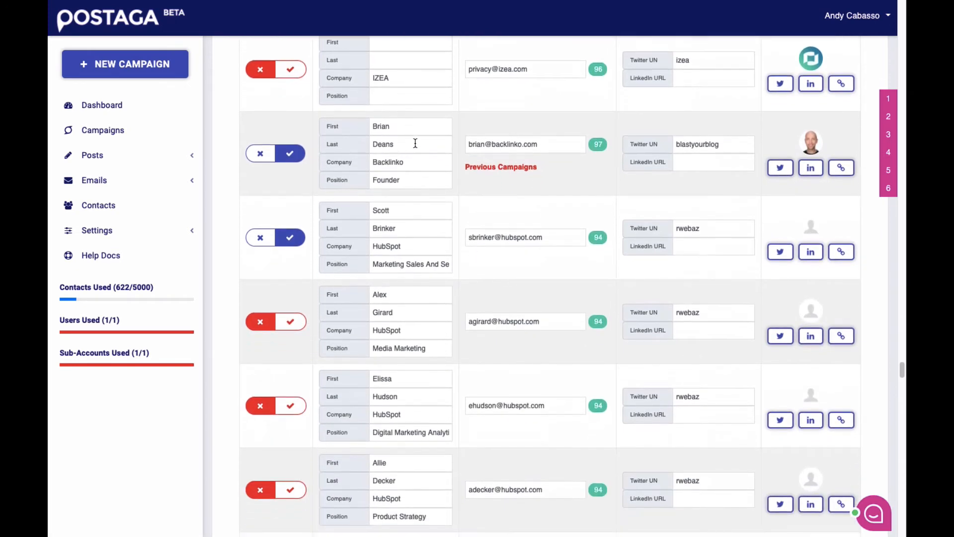
Exclude the Backlinko and Mention contacts and the next included blog contact flagged with previous campaigns
left_click(260, 155)
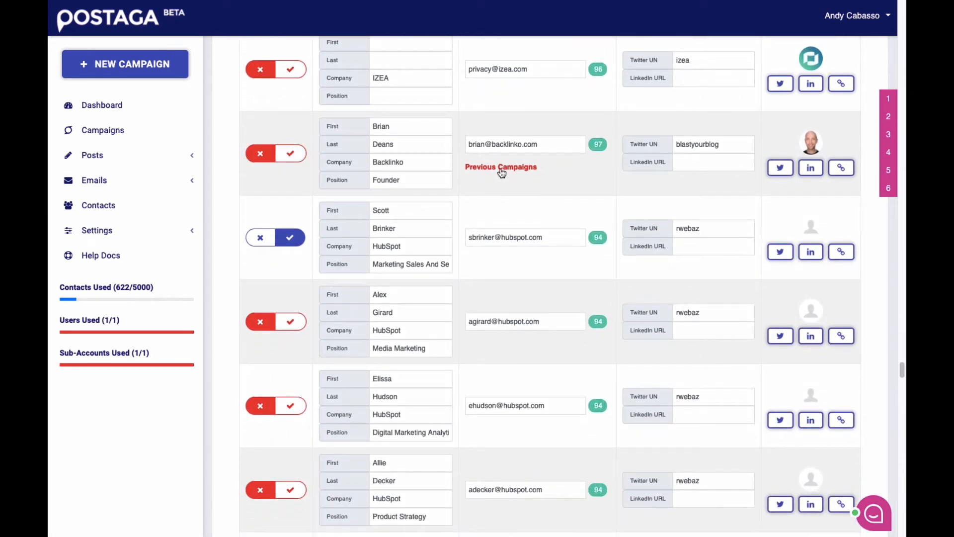
scroll(511, 171, "down", 1)
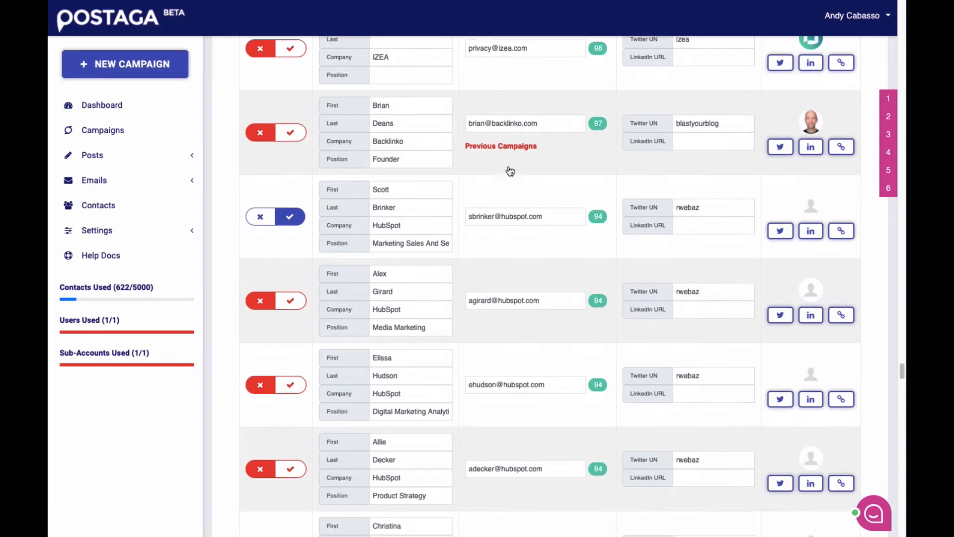
scroll(510, 171, "down", 5)
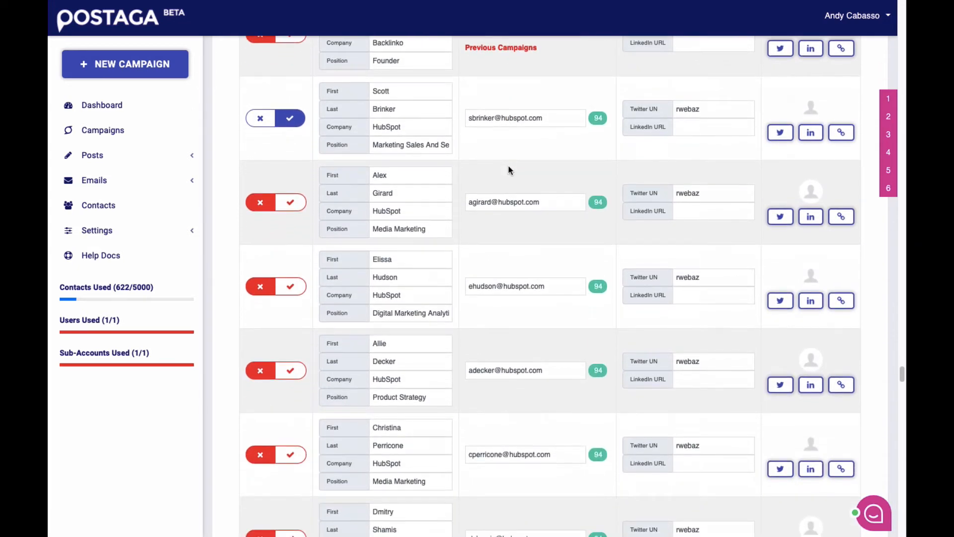
scroll(509, 169, "down", 8)
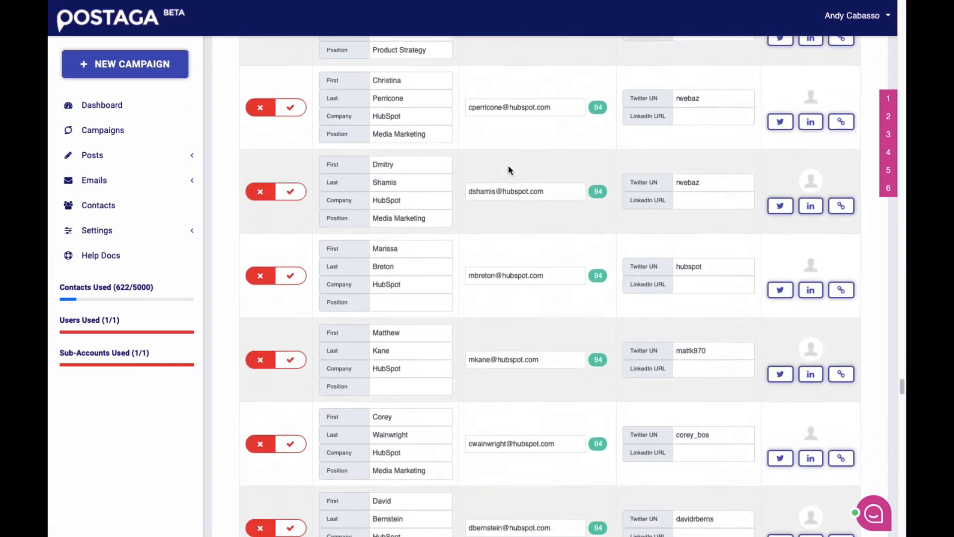
scroll(508, 170, "down", 6)
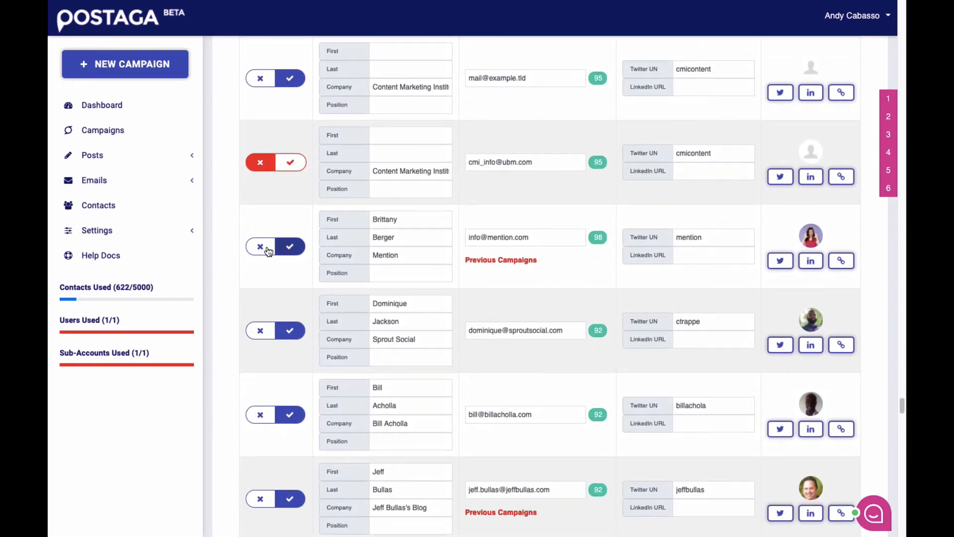
left_click(268, 250)
scroll(441, 241, "down", 5)
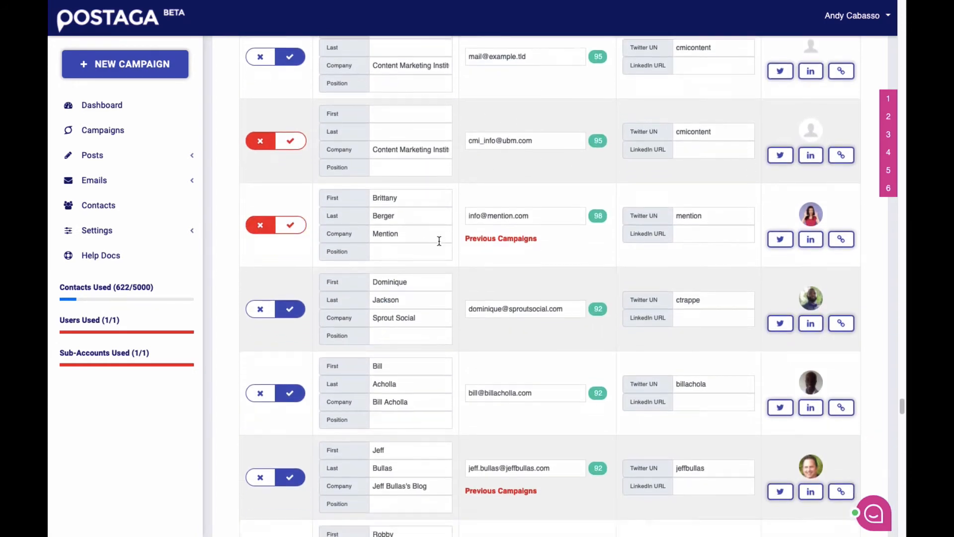
left_click(261, 242)
Remove all remaining contacts with previous campaigns using the bulk option at the end of the contact list
scroll(414, 240, "down", 15)
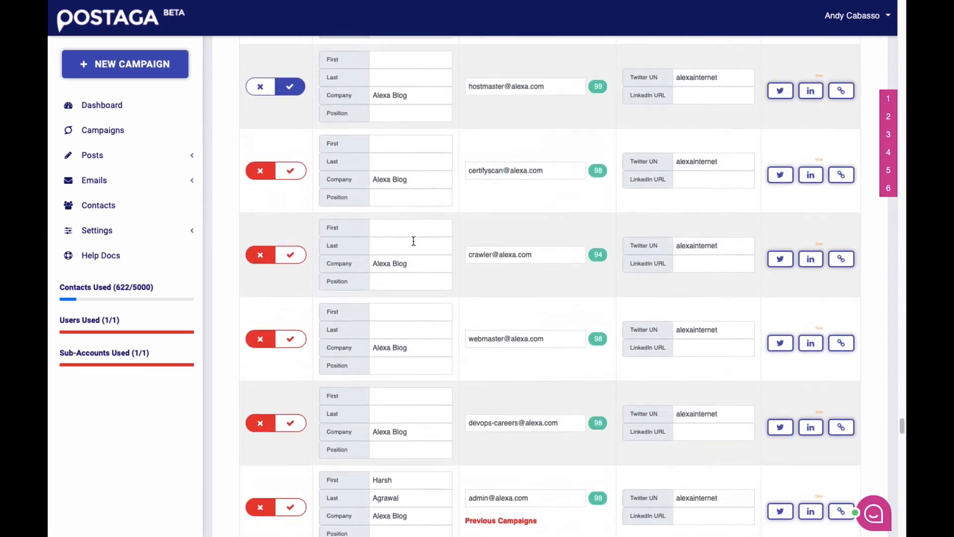
scroll(417, 239, "down", 15)
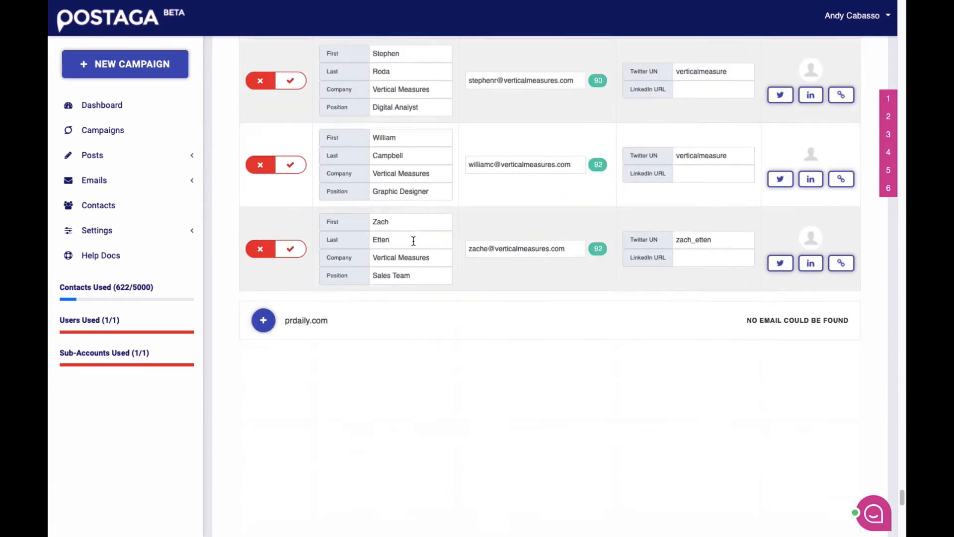
left_click(549, 476)
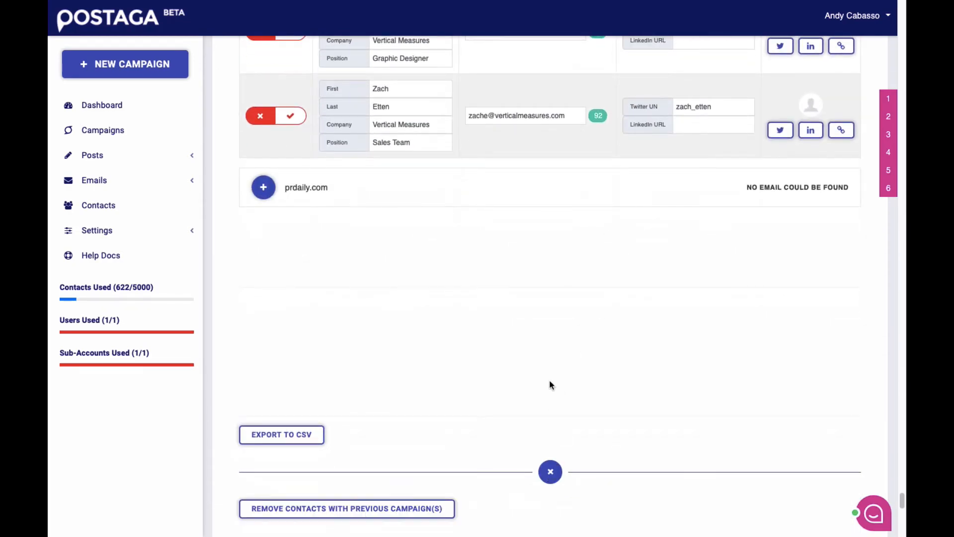
scroll(537, 373, "down", 3)
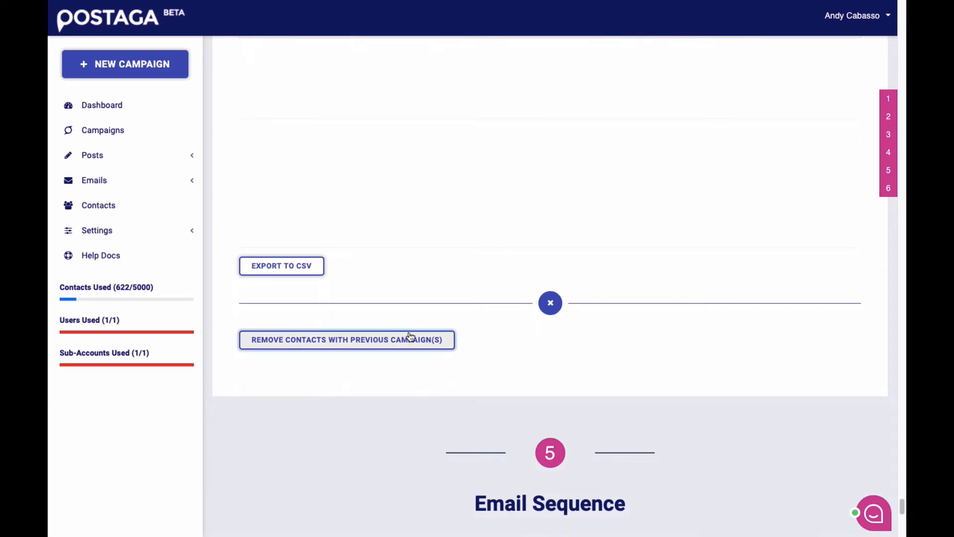
scroll(444, 304, "up", 2)
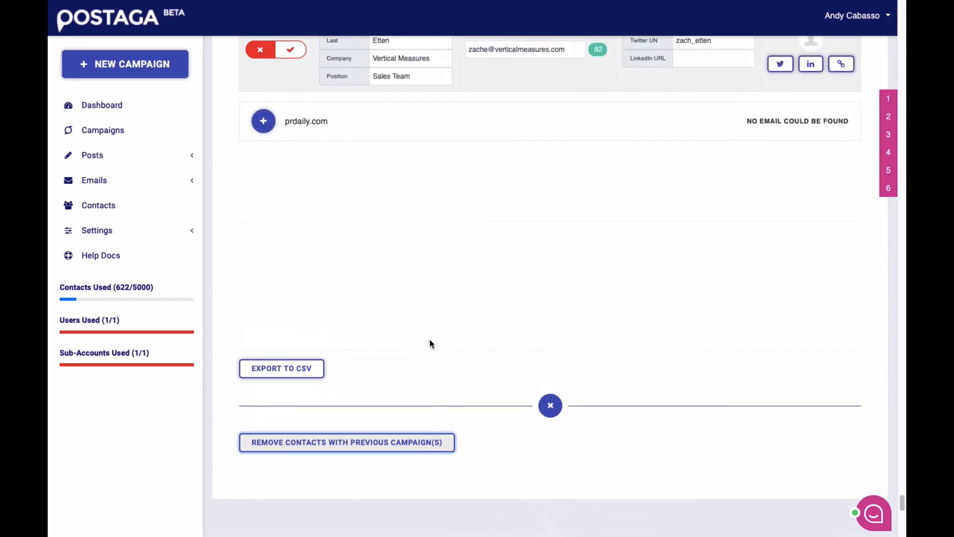
scroll(430, 343, "down", 2)
Choose Resources Campaign as the email sequence for the contacts
scroll(430, 340, "down", 6)
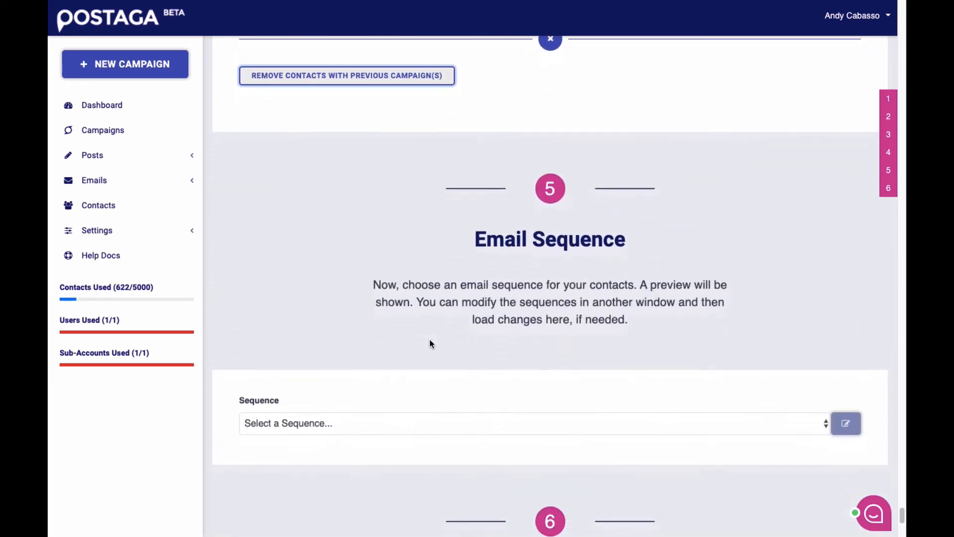
scroll(430, 343, "down", 1)
scroll(430, 342, "up", 3)
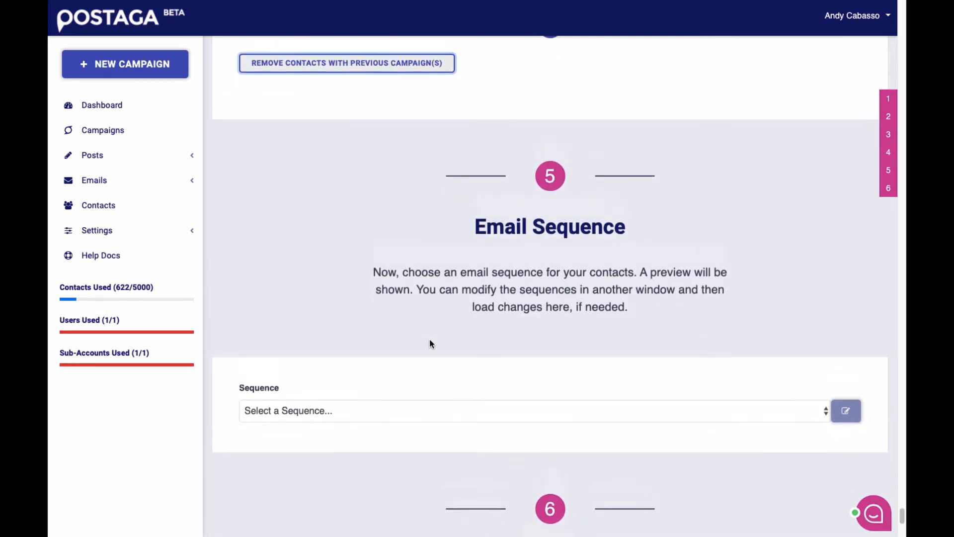
scroll(429, 343, "up", 2)
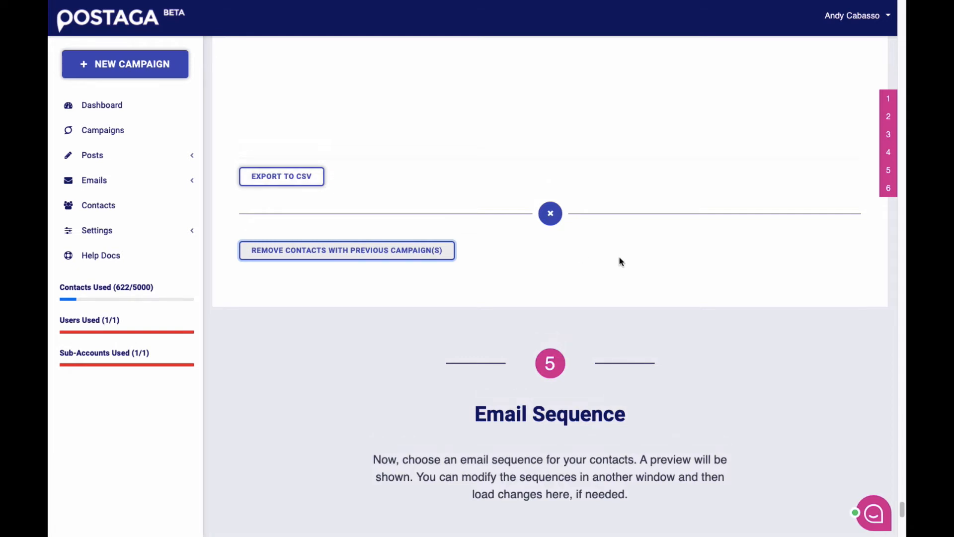
scroll(619, 257, "down", 4)
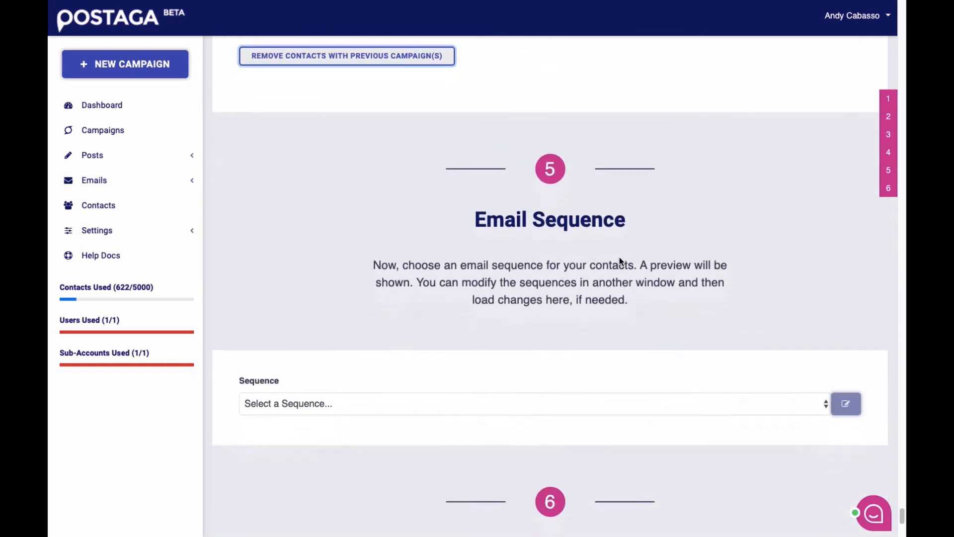
scroll(619, 258, "down", 3)
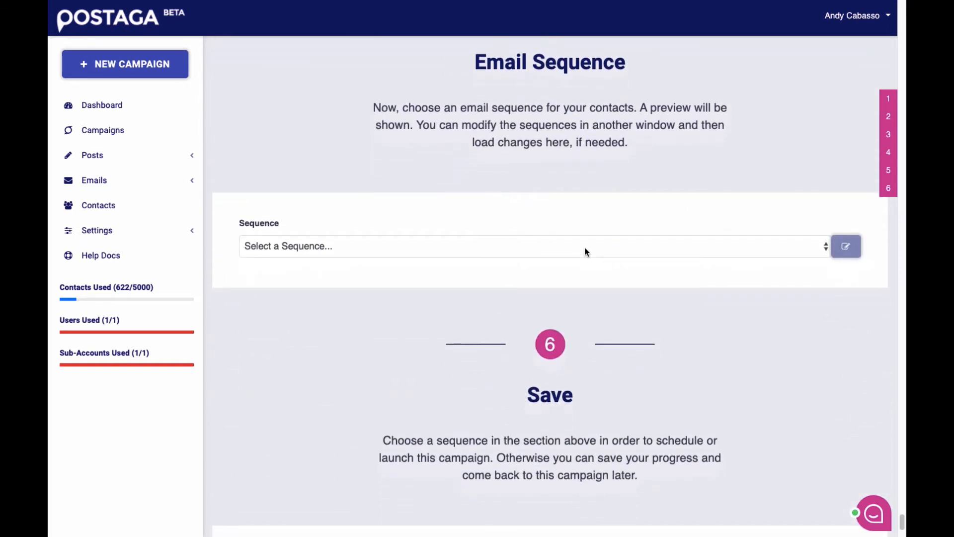
left_click(585, 247)
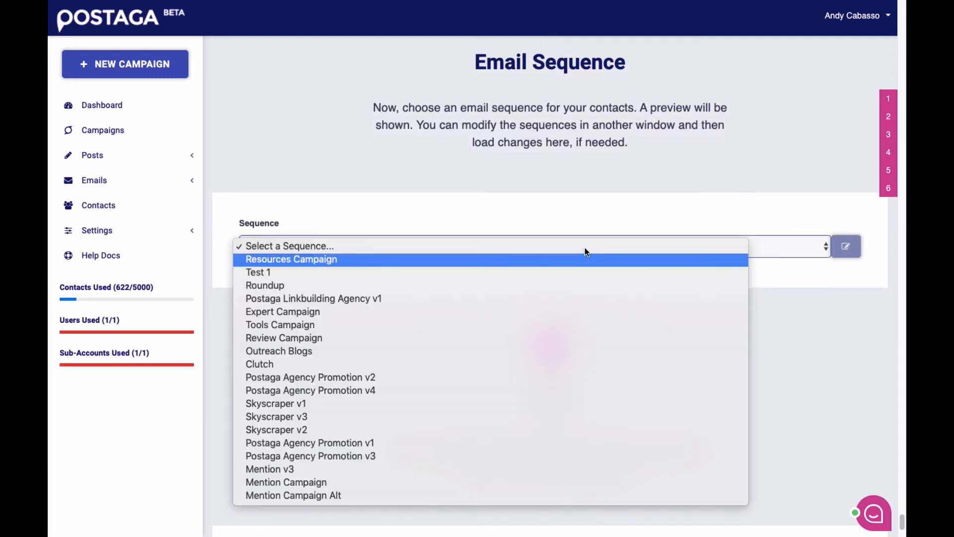
left_click(536, 258)
Review the sequence's emails and open the Resources Campaign 1 email to the first contact for editing from the preview
scroll(515, 277, "down", 3)
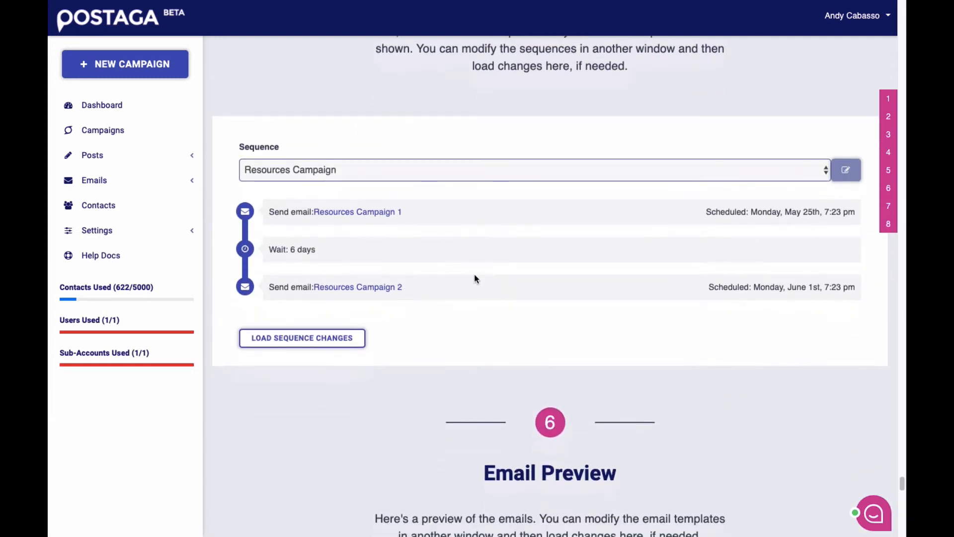
scroll(409, 203, "down", 3)
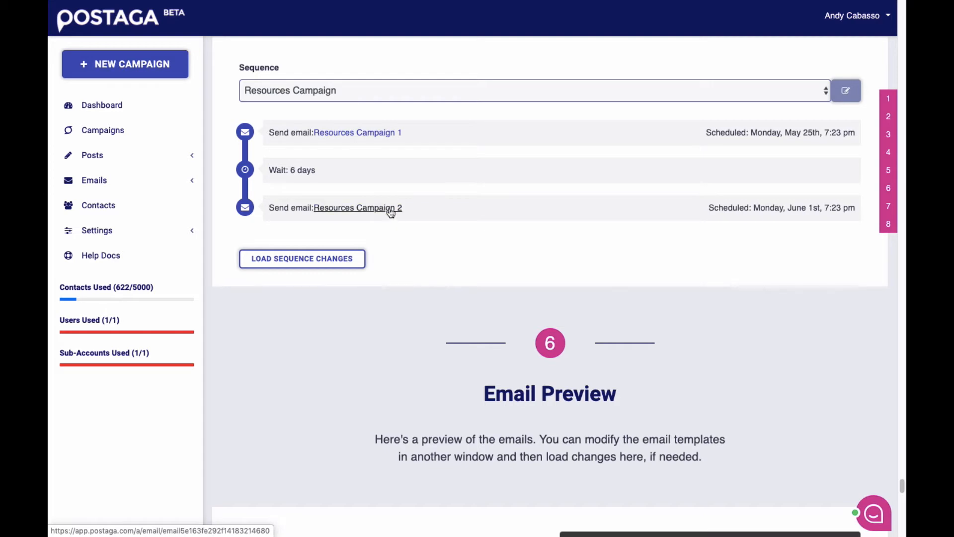
scroll(389, 224, "down", 5)
scroll(389, 228, "down", 4)
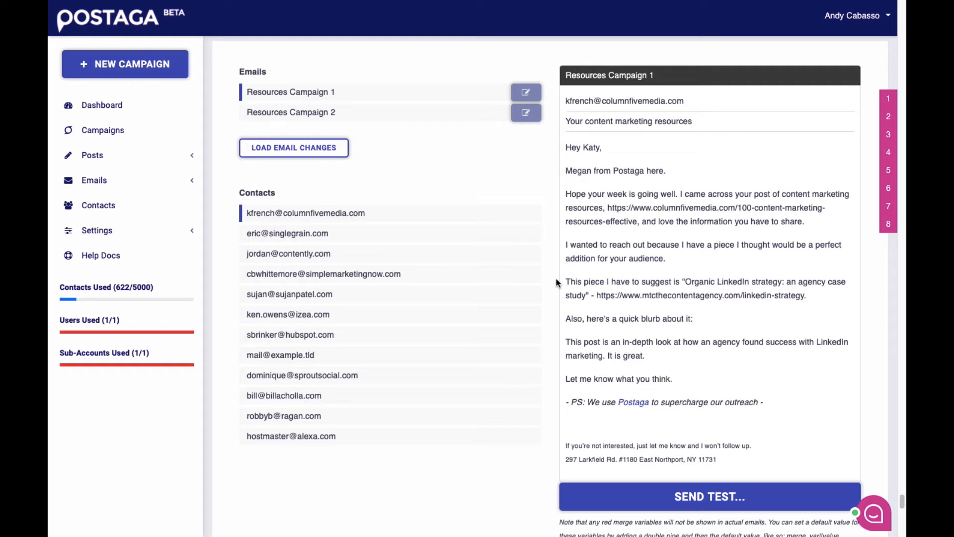
mouse_move(577, 355)
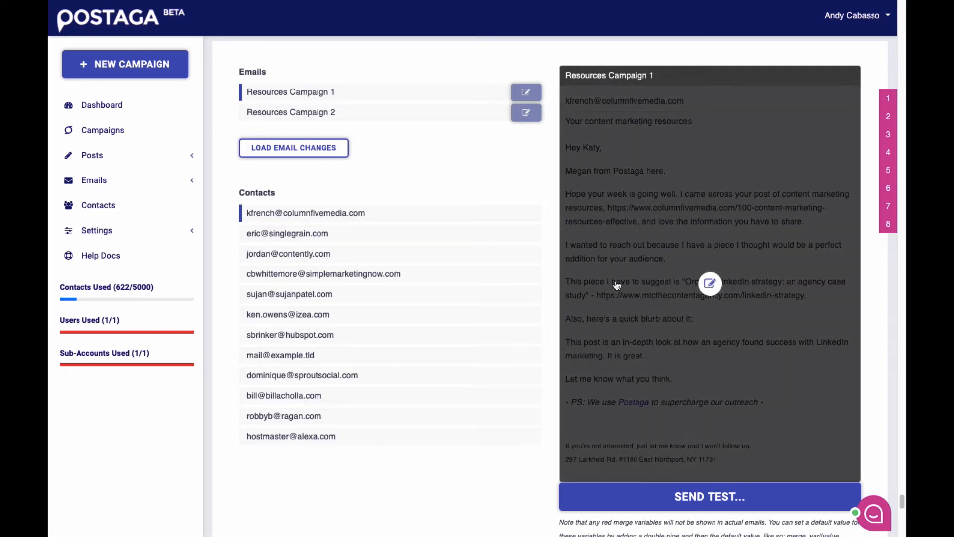
left_click(709, 283)
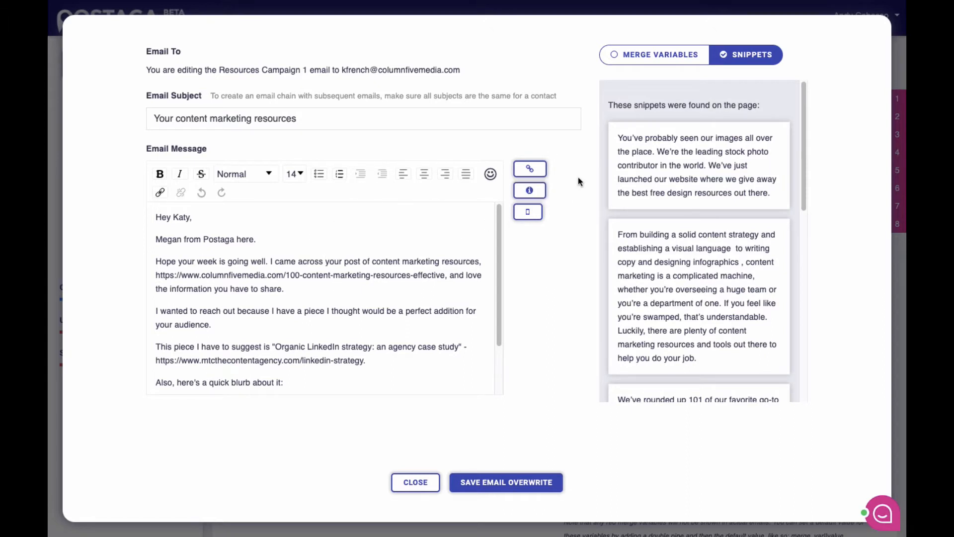
Add a paragraph after the email's opening reading "I really liked this bit from your article:" followed by the first page snippet in quotes
scroll(676, 289, "down", 2)
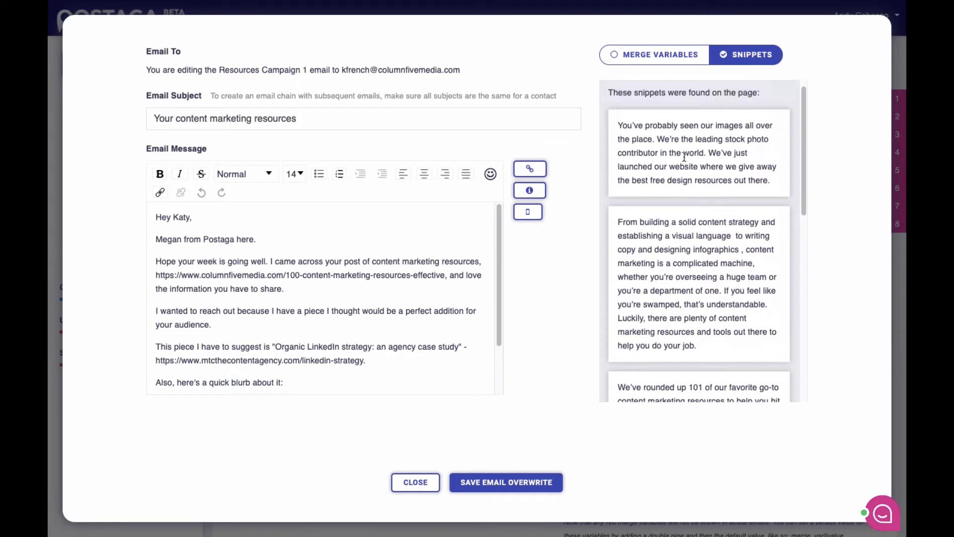
triple_click(669, 146)
key("ctrl+c")
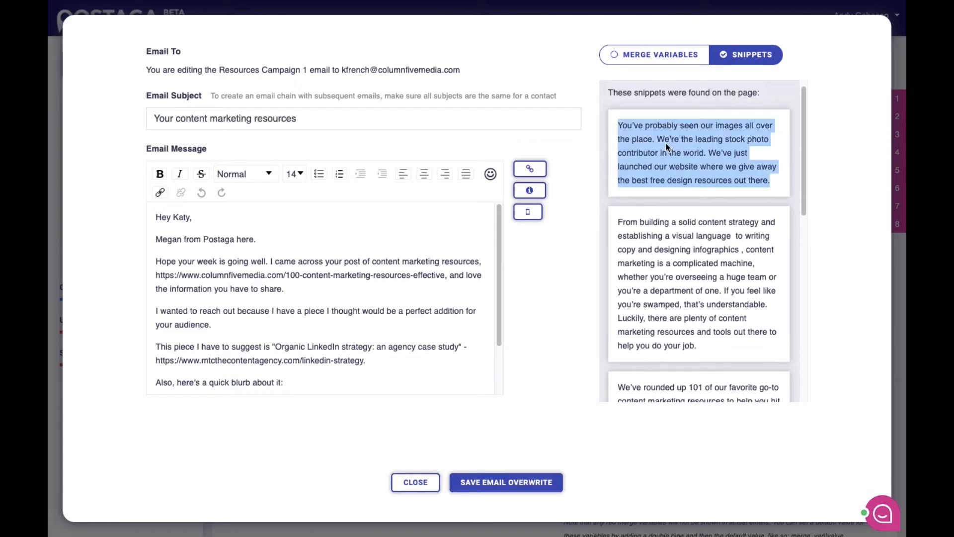
left_click(348, 290)
key("Return")
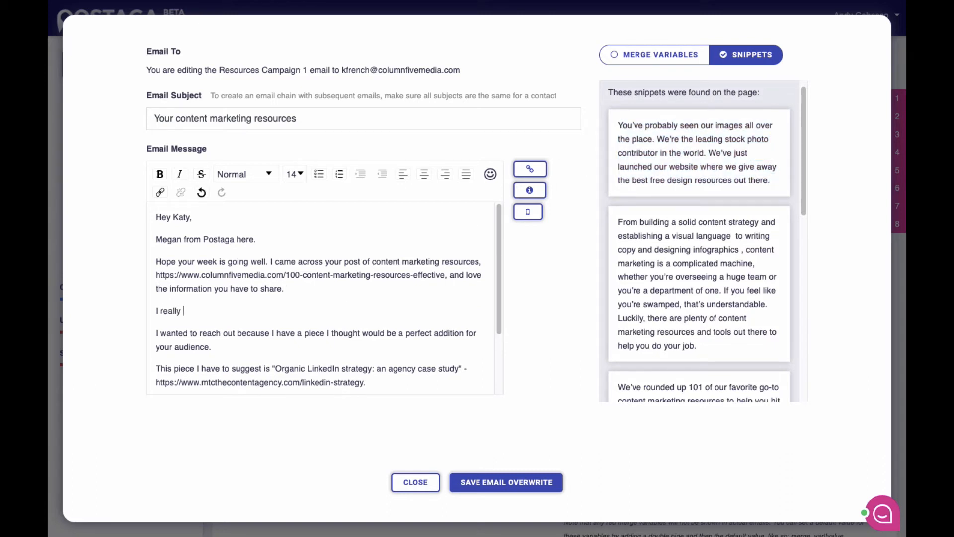
type("I really liked this bit from your article: \"")
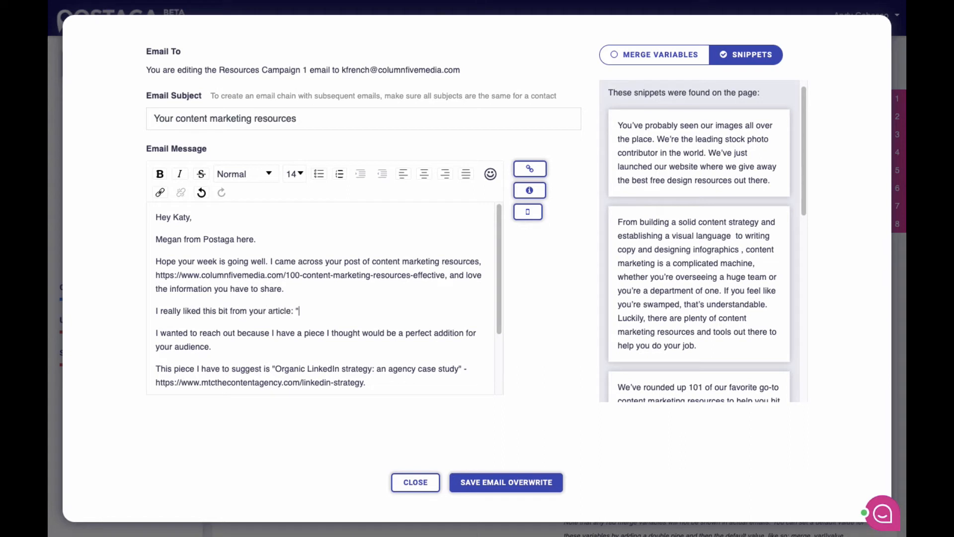
key("ctrl+v")
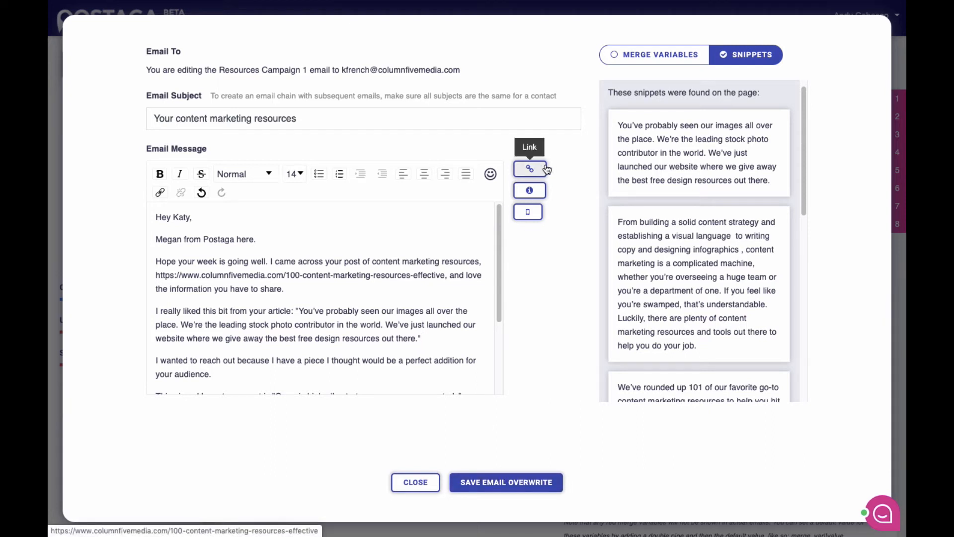
Save the personalised email overwrite for the first contact and check the updated message in the preview
left_click(531, 485)
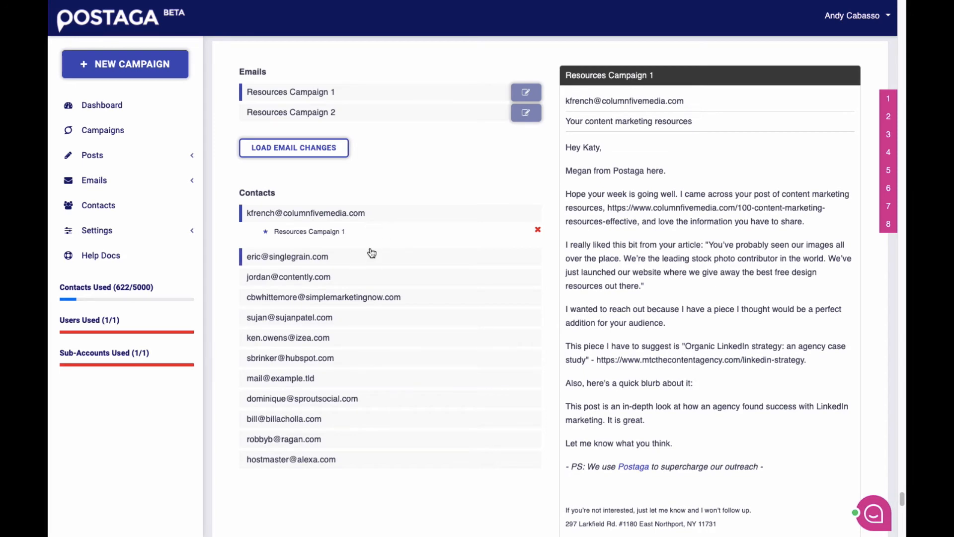
scroll(370, 253, "down", 1)
mouse_move(589, 263)
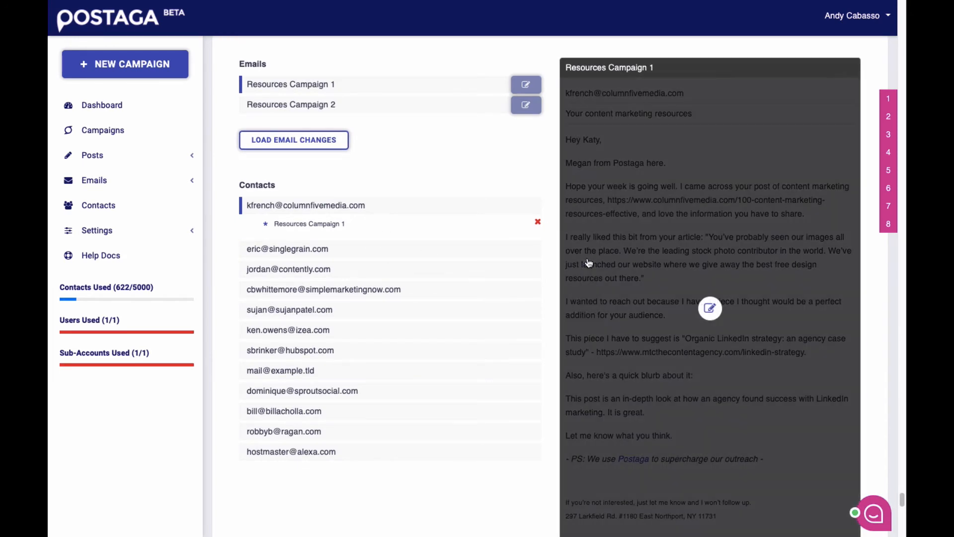
scroll(473, 288, "down", 1)
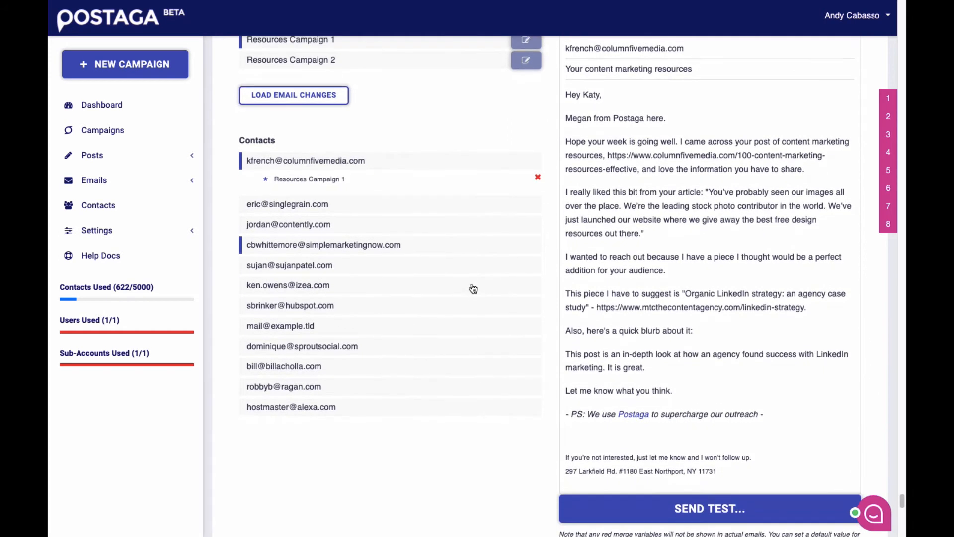
Examine the campaign's Rules and Scheduling section and look back over the sequence and contact list
scroll(473, 288, "down", 10)
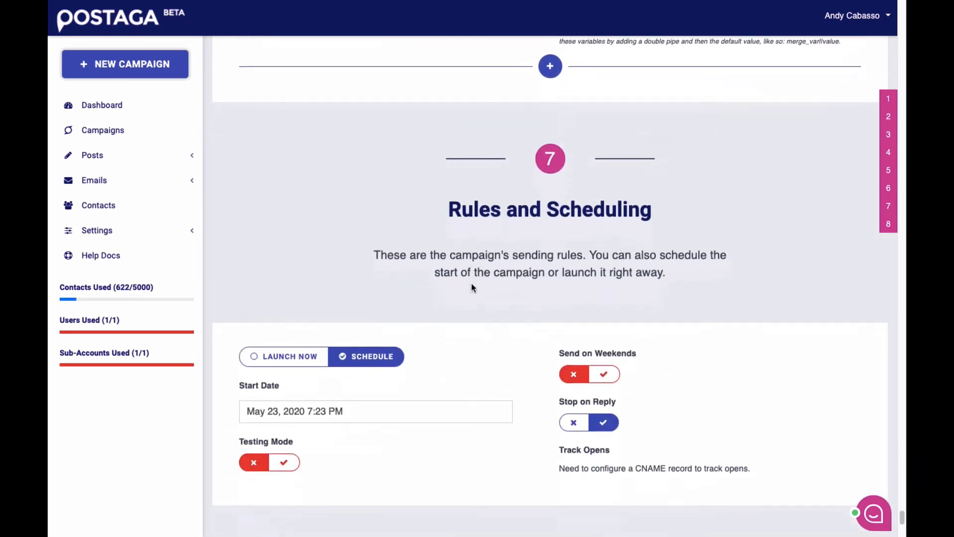
scroll(472, 287, "down", 1)
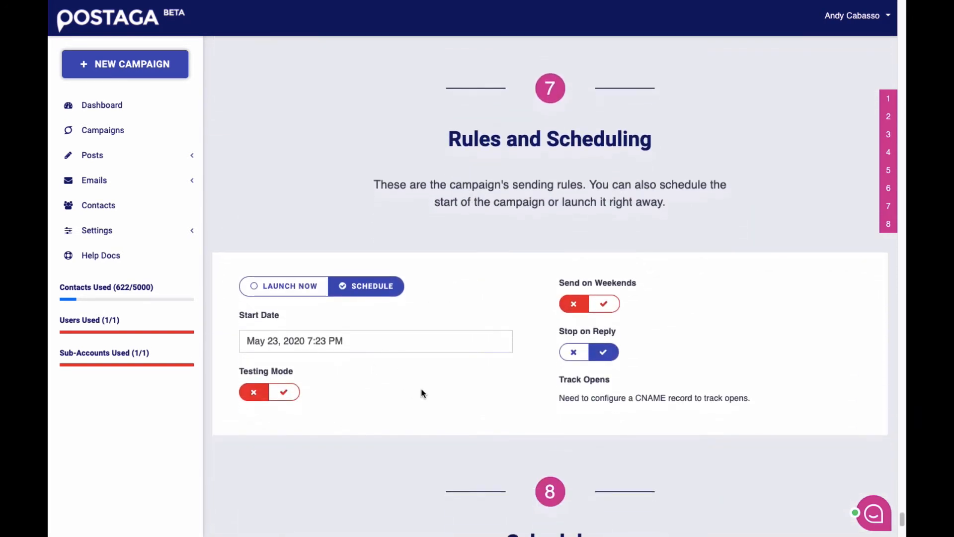
scroll(421, 389, "down", 2)
scroll(422, 389, "up", 12)
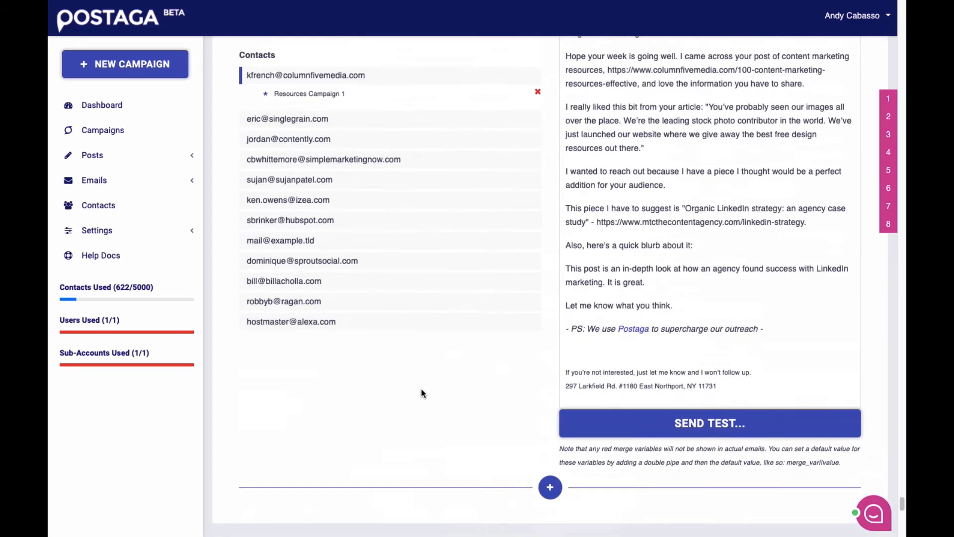
scroll(422, 390, "up", 13)
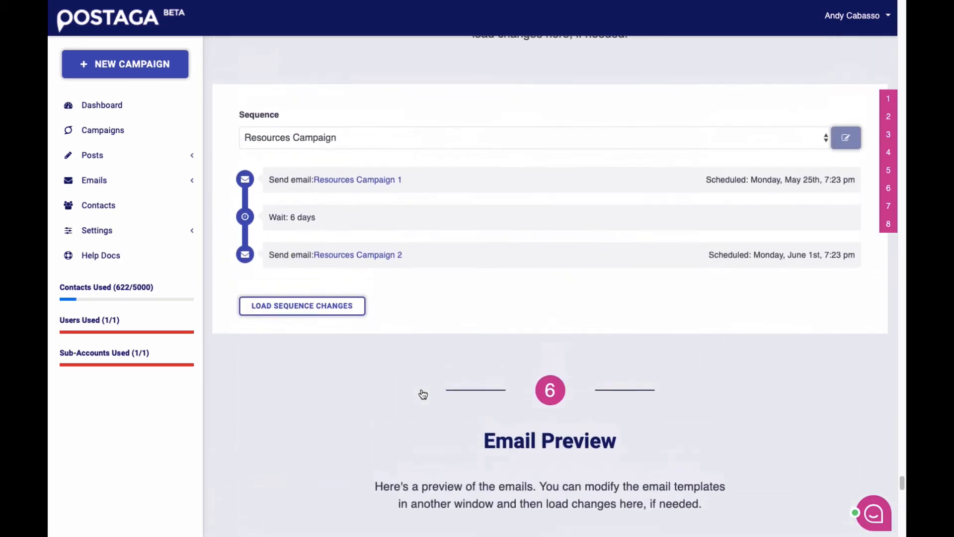
scroll(423, 391, "up", 20)
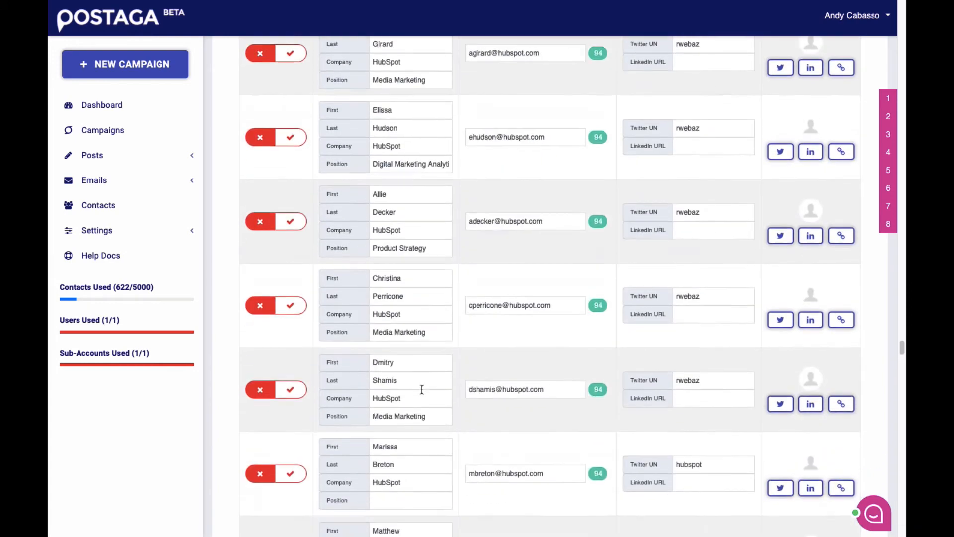
scroll(421, 389, "up", 10)
Start a new campaign and choose Roundup as its campaign type
left_click(125, 64)
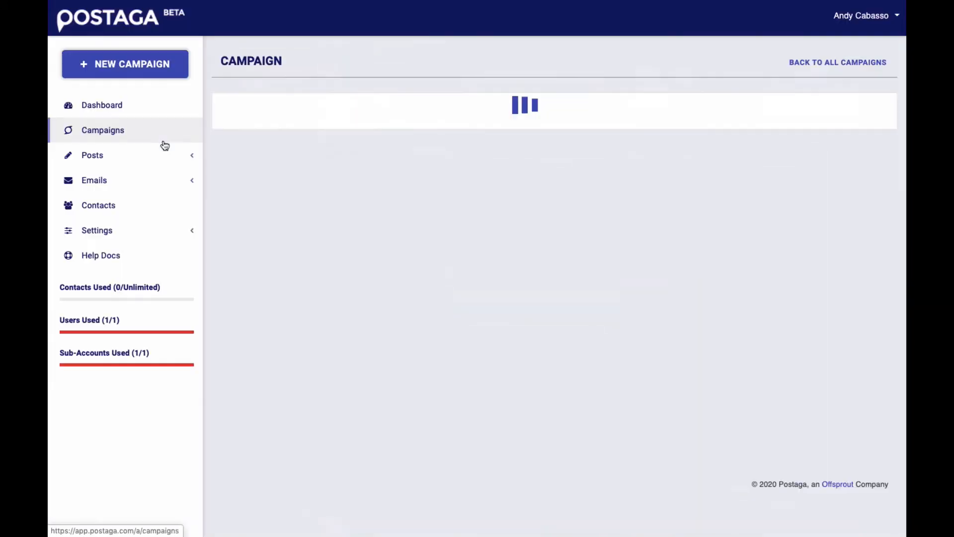
scroll(376, 156, "down", 6)
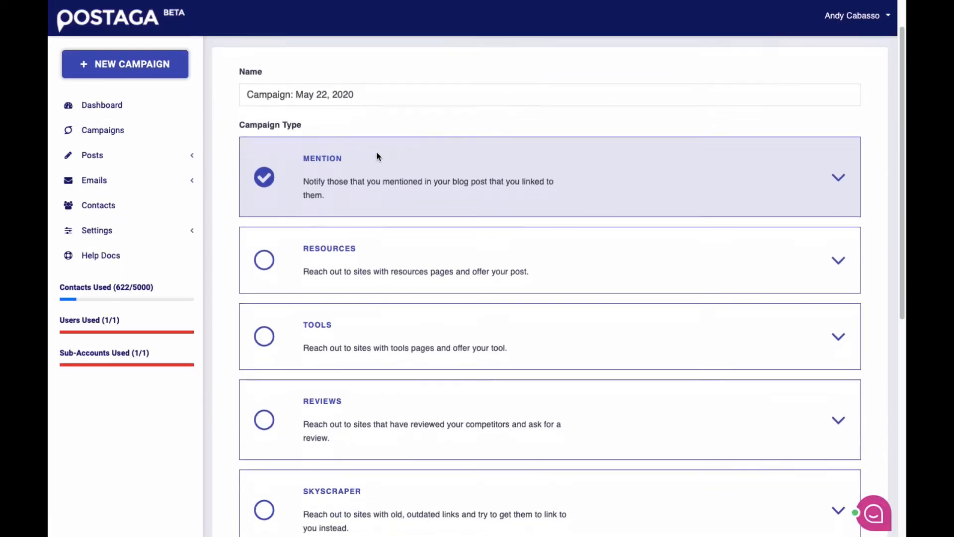
scroll(400, 225, "down", 2)
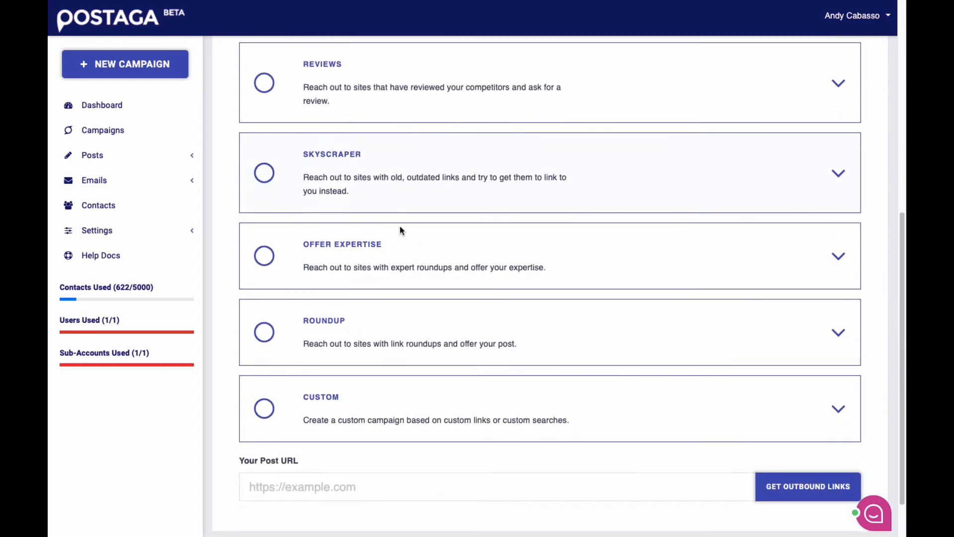
left_click(436, 340)
scroll(475, 318, "down", 1)
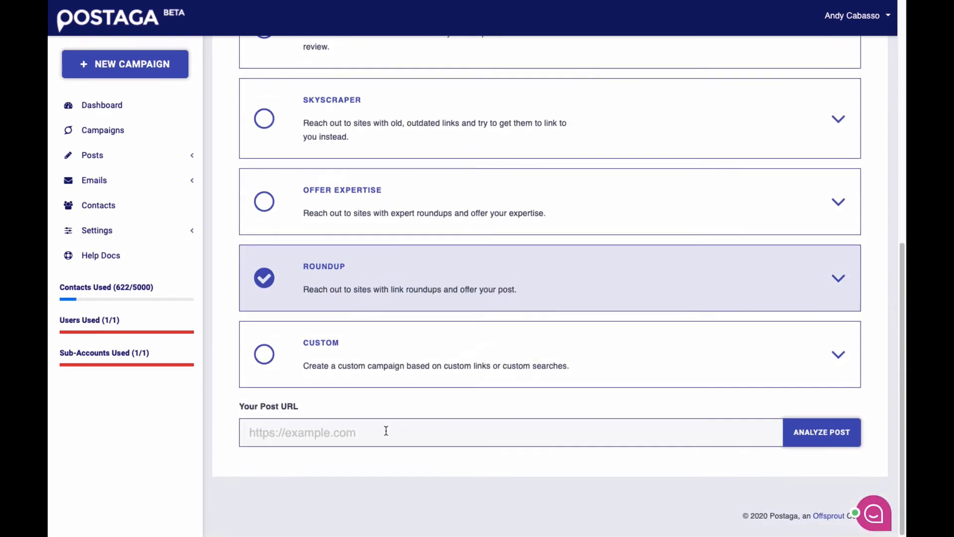
left_click(385, 428)
type("https://www.mtcthecontentagency.com/linkedin-strategy/")
left_click(812, 446)
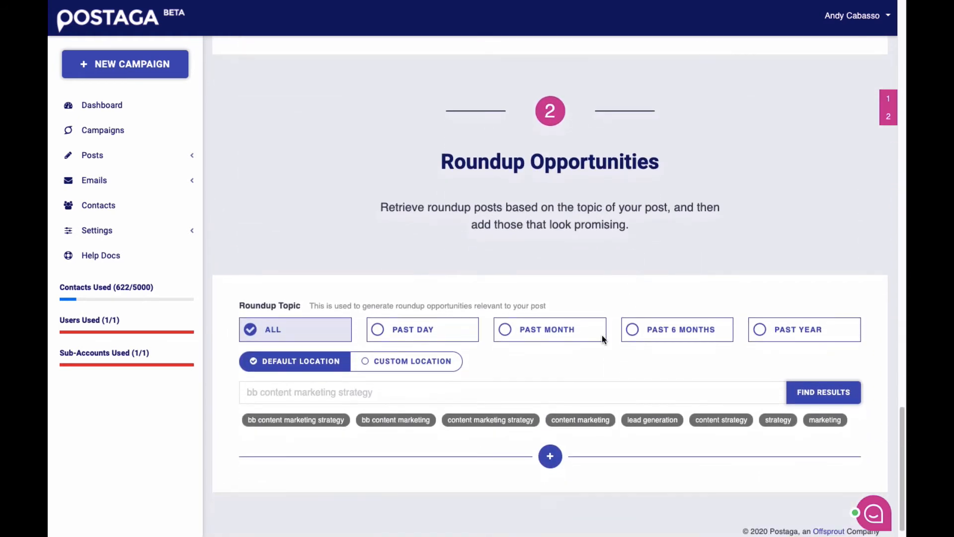
Search for roundup opportunities on the topic "content marketing" limited to the past month
left_click(549, 391)
type("content m")
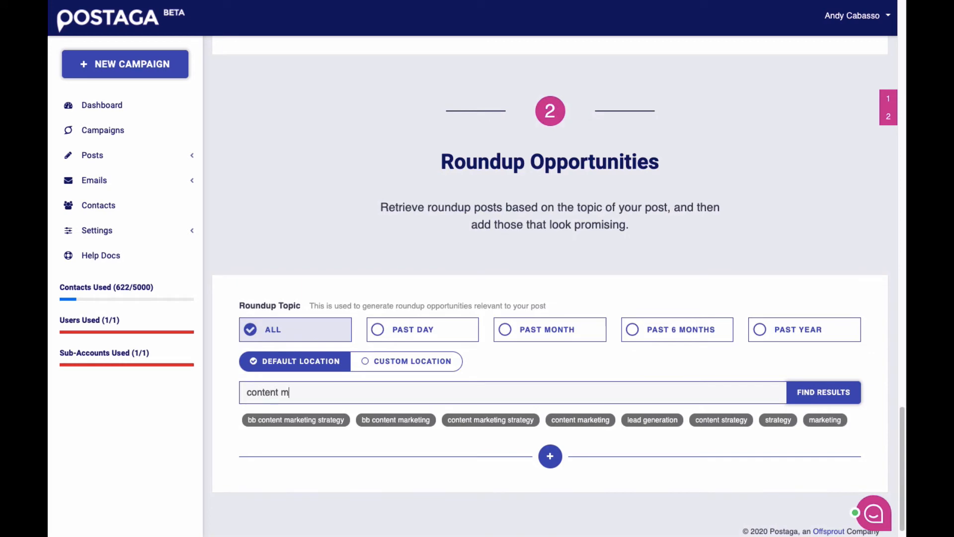
type("arketing")
left_click(539, 330)
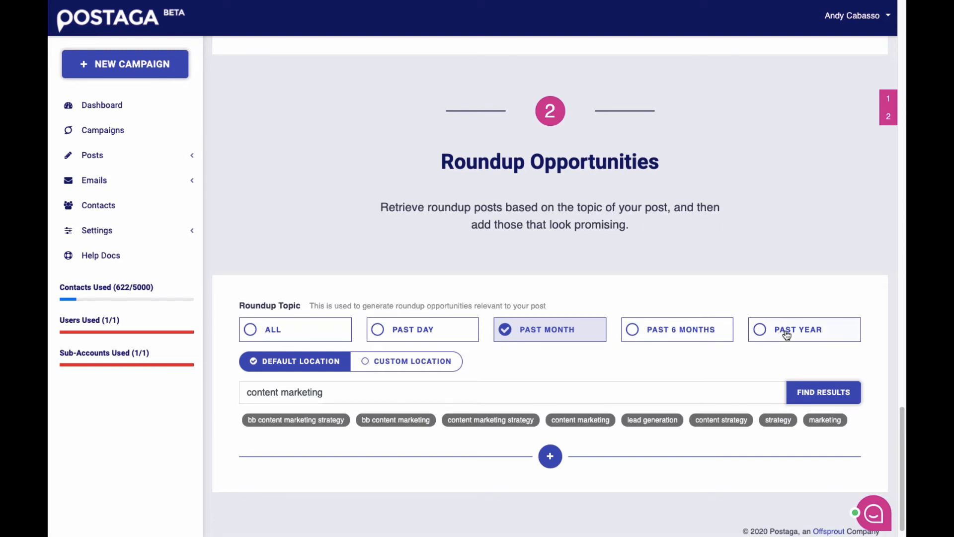
left_click(825, 392)
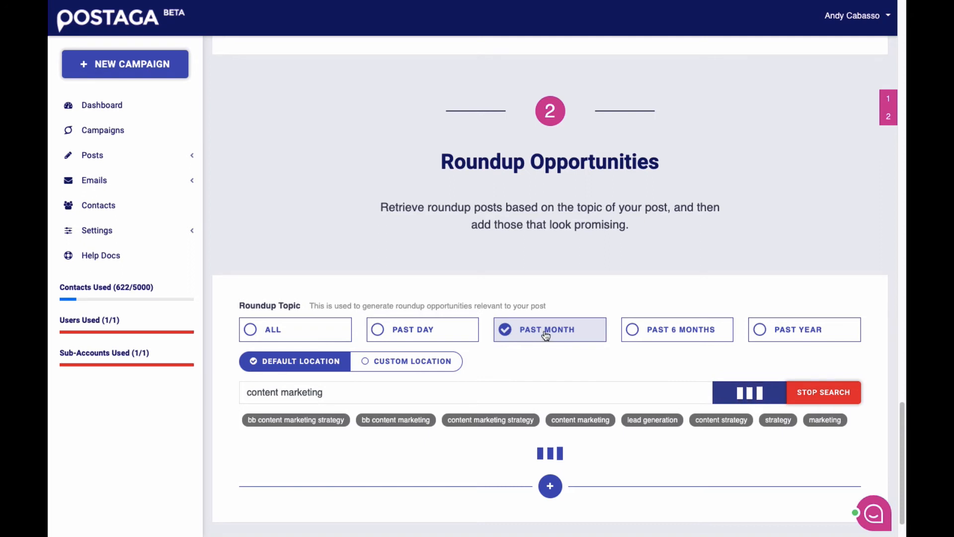
scroll(561, 350, "down", 2)
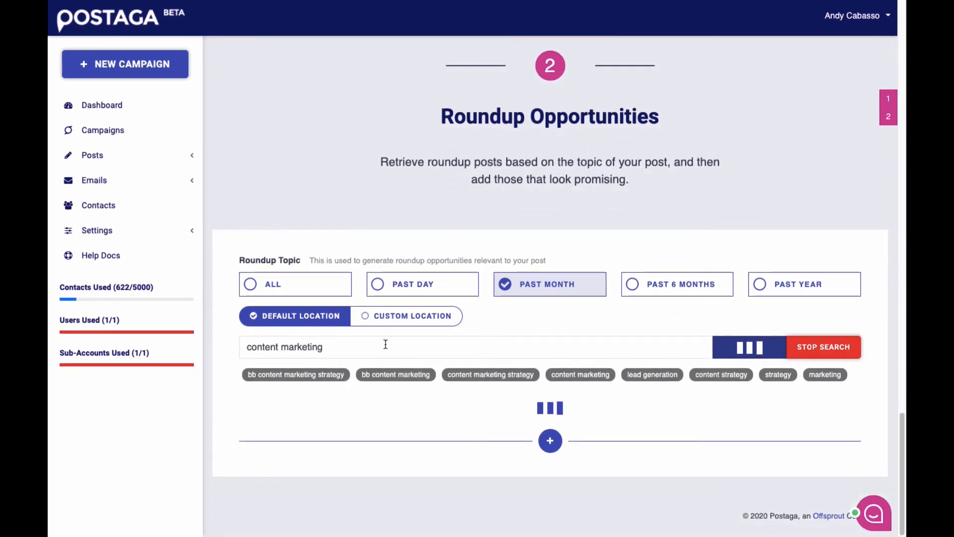
Select the May 19 Daily MarTech Roundup and "The Content Marketing Roundup: 20 Stats, Tips, and Trends" among the found roundup posts
scroll(450, 371, "down", 3)
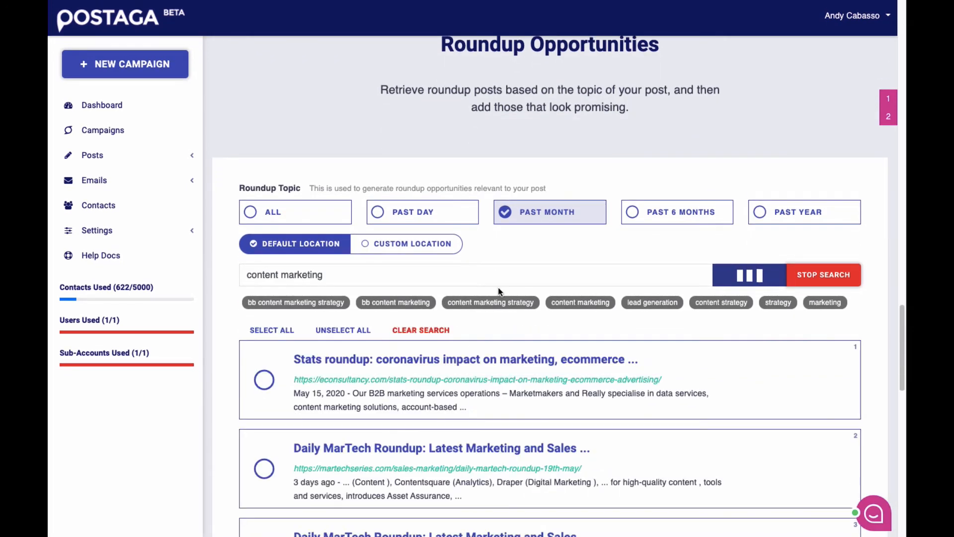
scroll(498, 287, "down", 4)
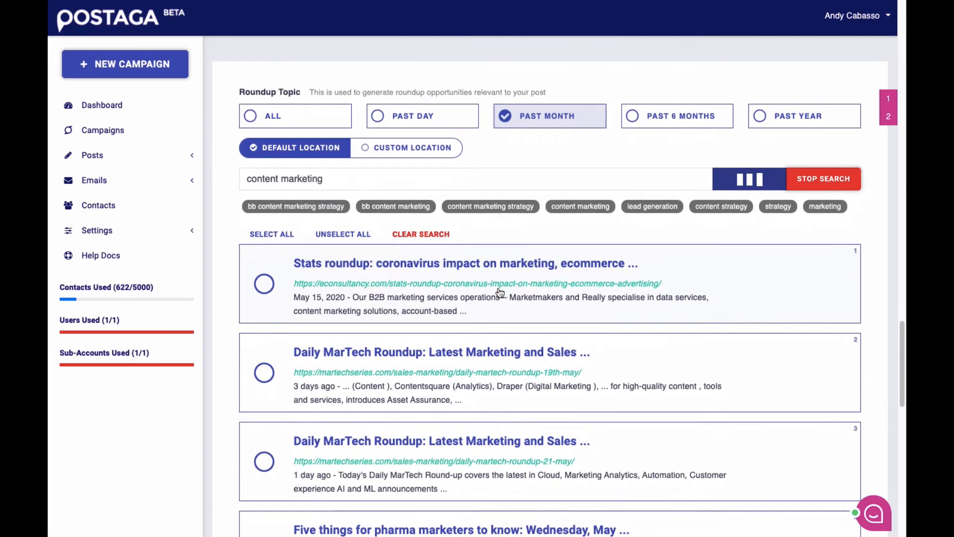
scroll(268, 293, "down", 3)
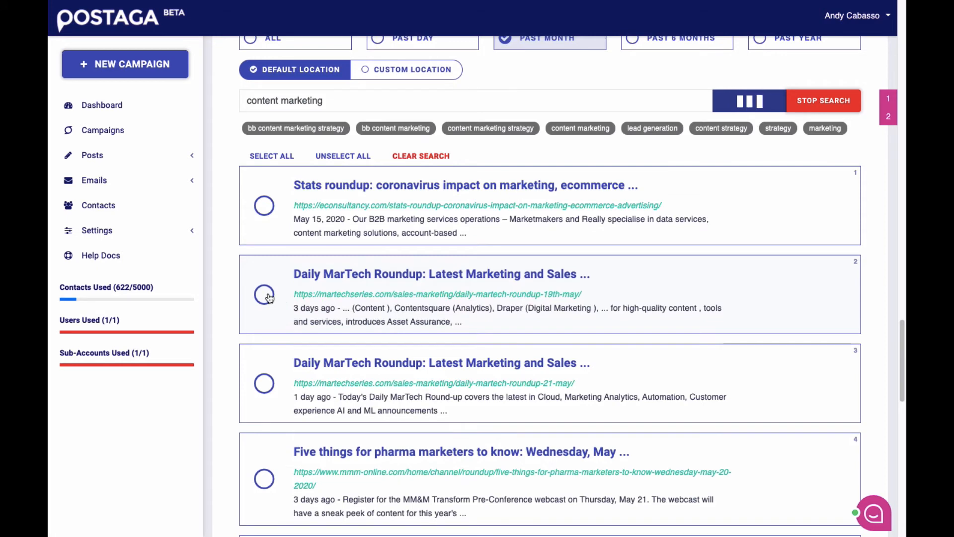
left_click(264, 295)
scroll(264, 379, "down", 3)
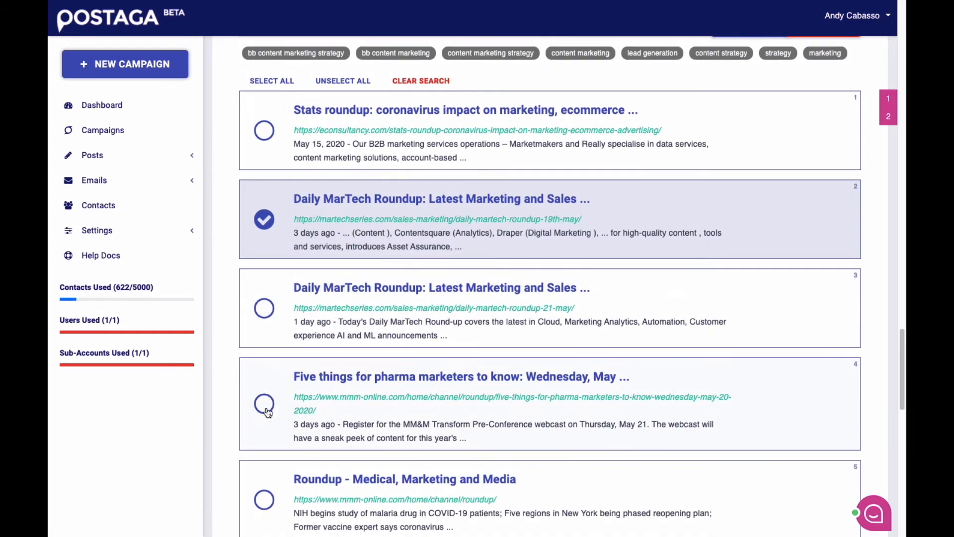
scroll(267, 410, "down", 5)
scroll(266, 405, "down", 5)
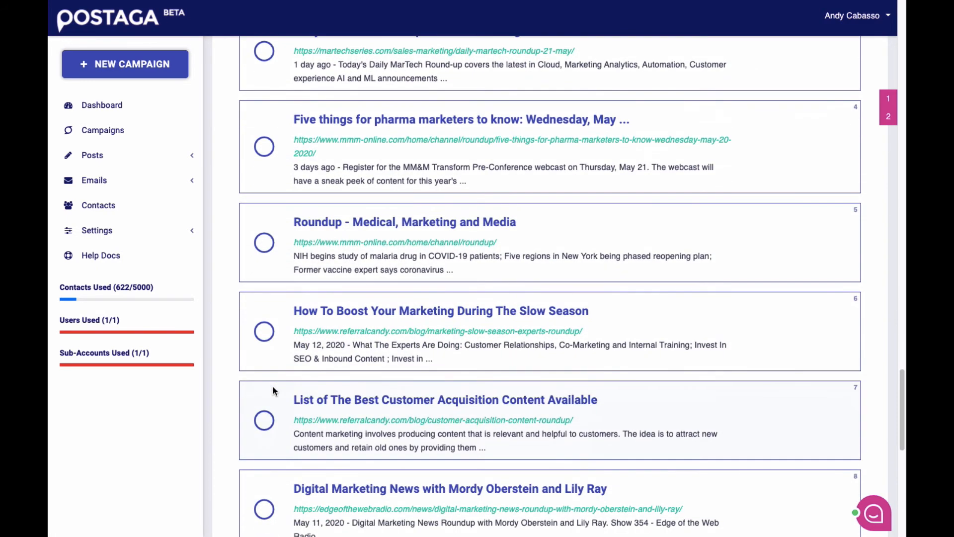
scroll(263, 344, "down", 4)
scroll(270, 343, "down", 5)
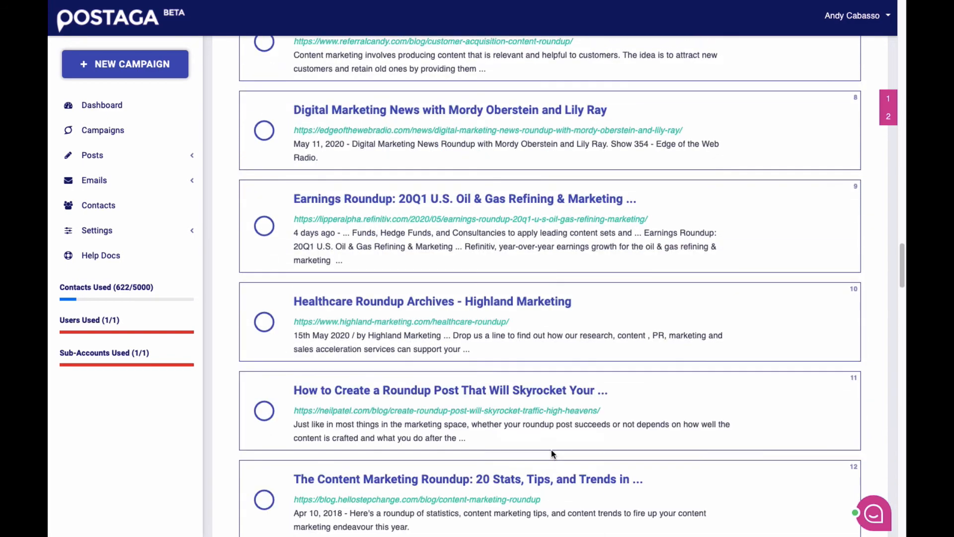
scroll(301, 392, "down", 2)
left_click(262, 387)
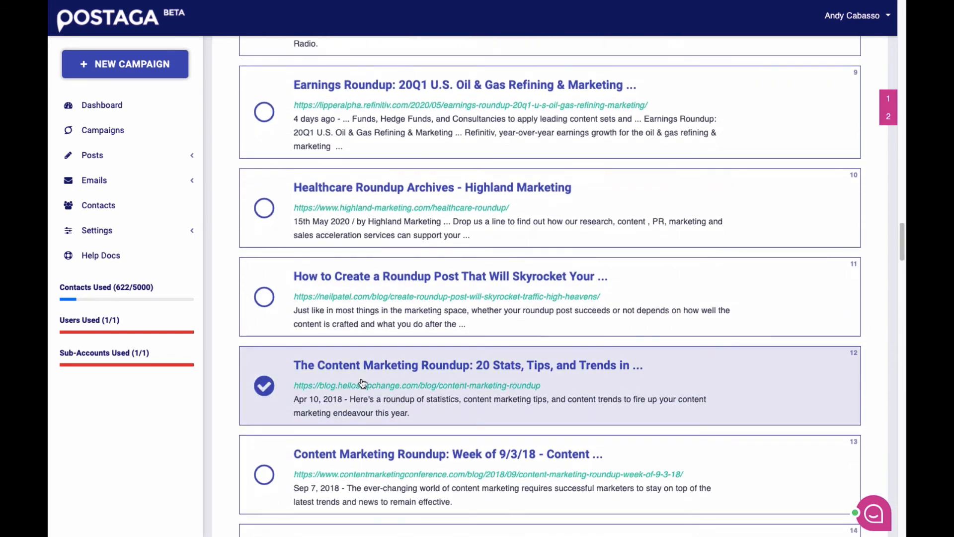
Select "2019's Content Marketing Strategy Roundup: Part 2" and the MediaDigi "55 Content Marketing Experts Roundup" as further opportunities
scroll(304, 398, "down", 3)
scroll(304, 316, "down", 2)
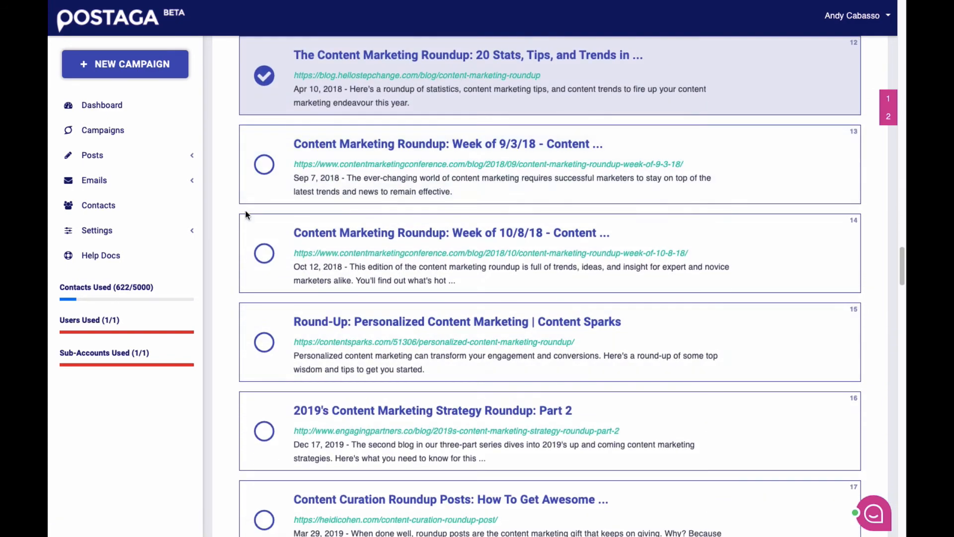
scroll(251, 249, "down", 3)
left_click(261, 278)
scroll(268, 288, "down", 3)
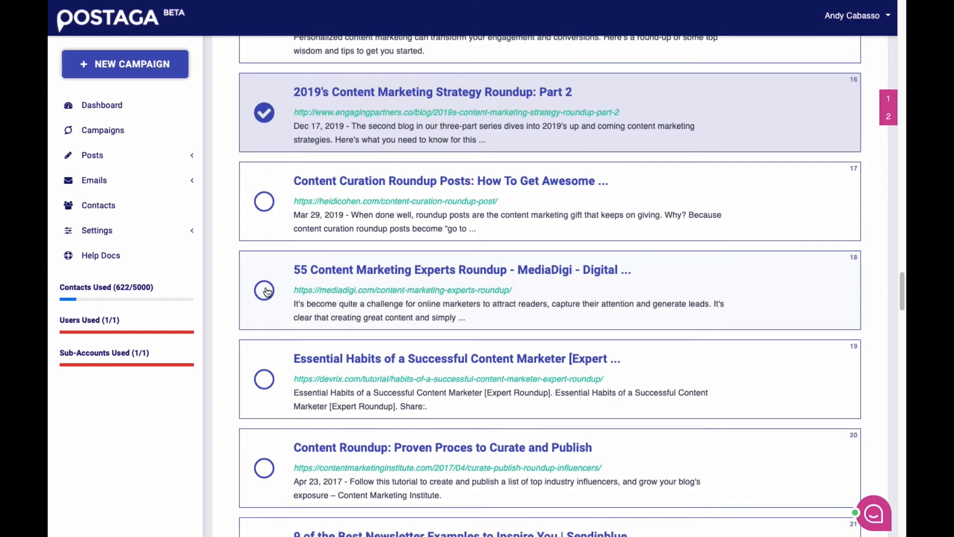
left_click(267, 291)
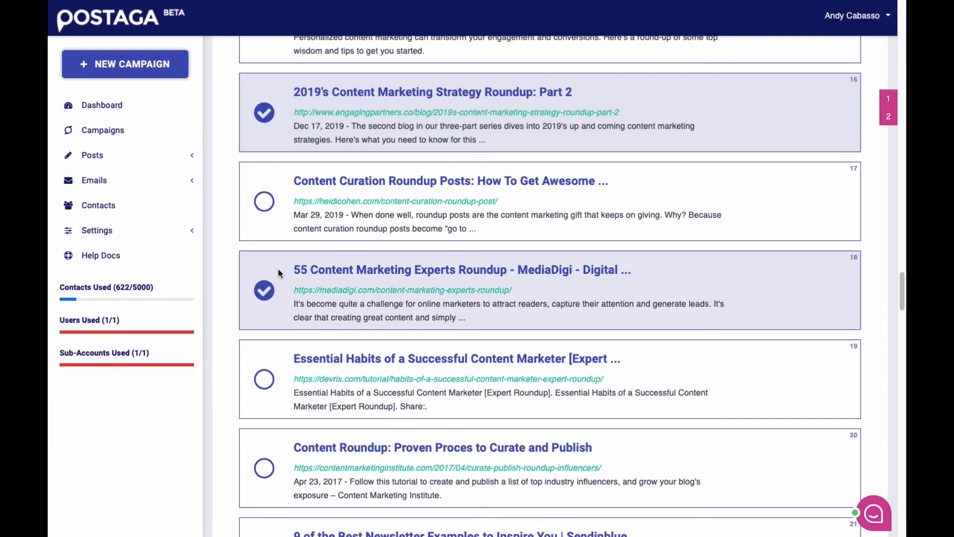
Replace the roundup topic with "digital marketing" and search for opportunities from the past month
scroll(294, 240, "up", 15)
scroll(294, 240, "up", 15)
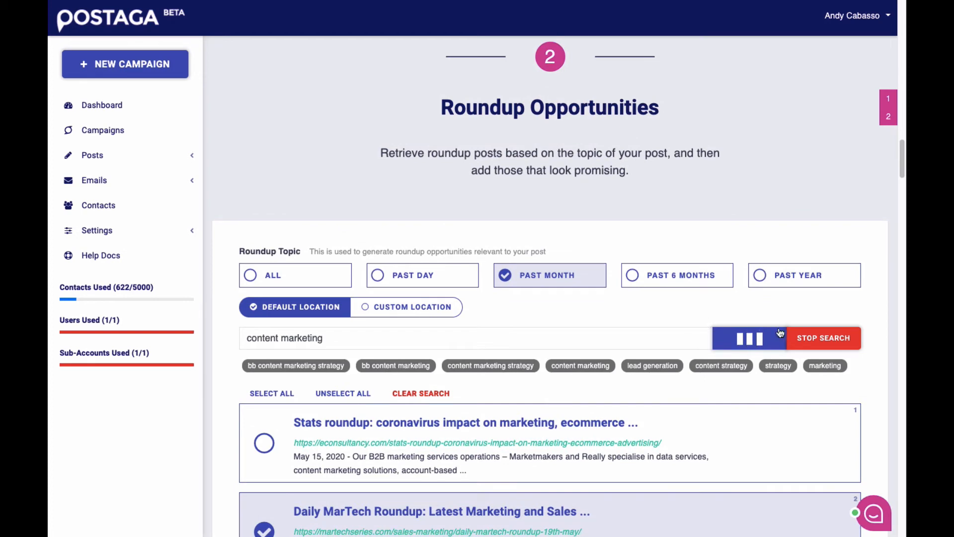
triple_click(322, 337)
type("di")
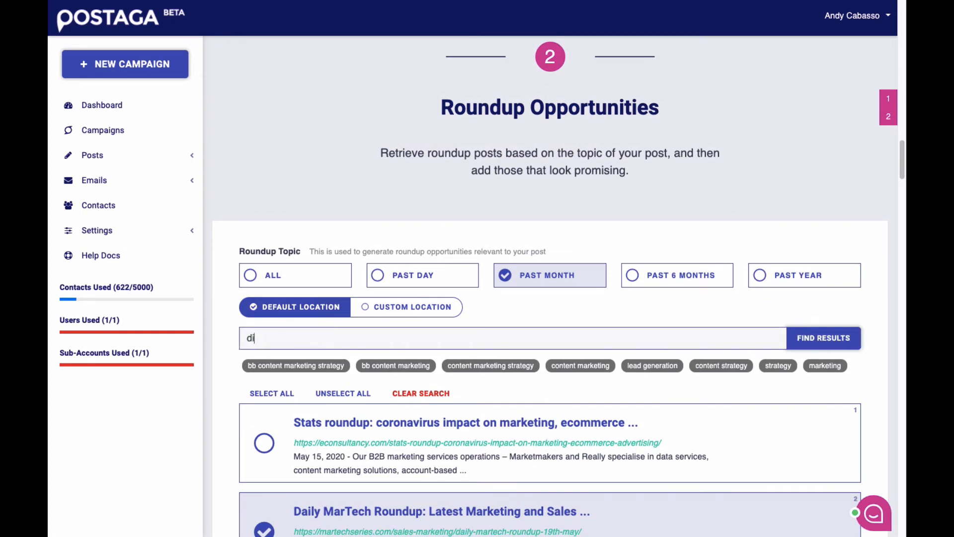
type("gital marketing")
left_click(815, 338)
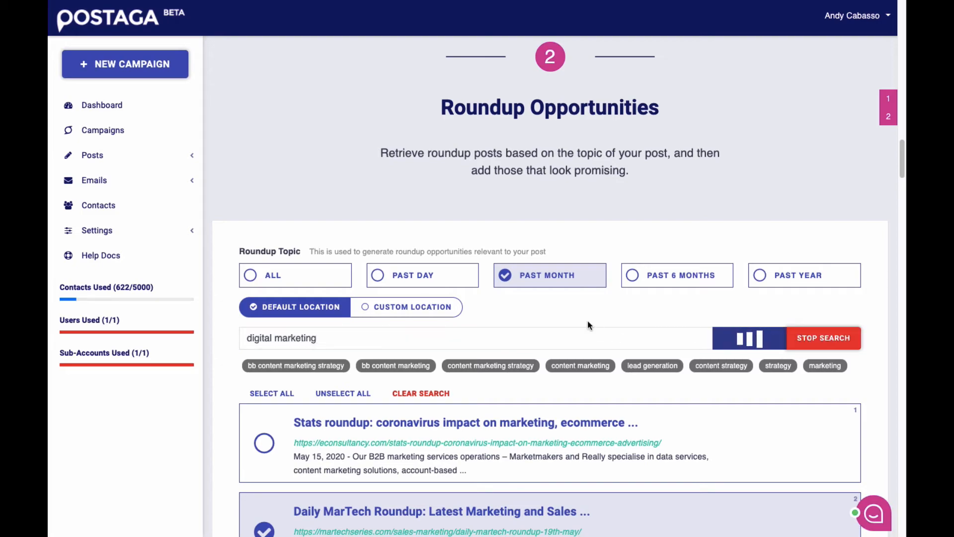
Select Single Grain's "This Week in Digital Marketing: A Roundup" and "Digital Marketing Roundup: News From the Last 30 Days" among the new results
scroll(588, 321, "down", 20)
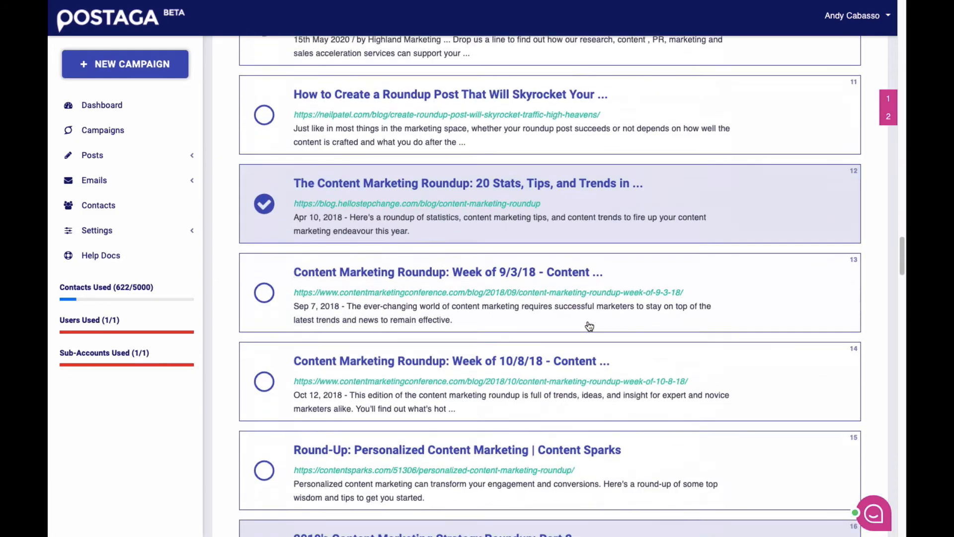
scroll(589, 326, "down", 15)
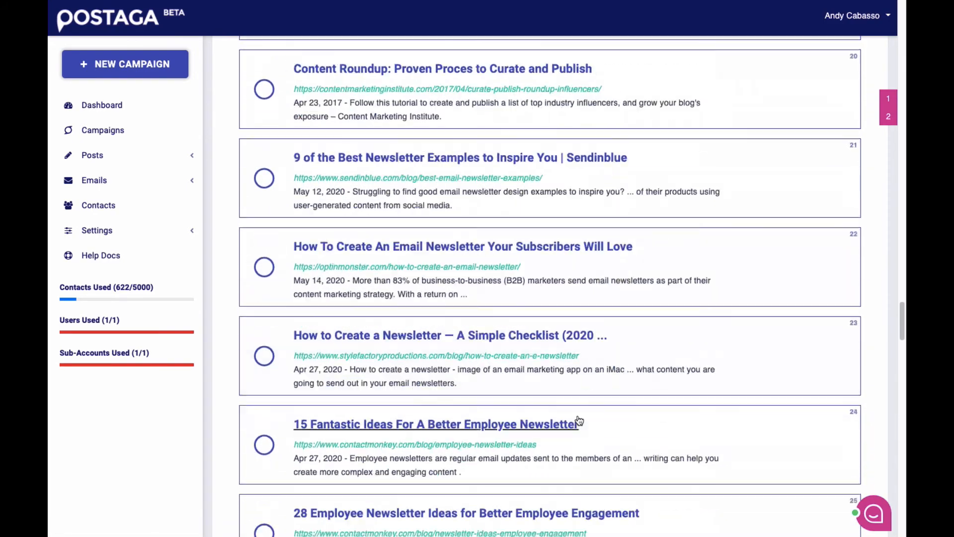
scroll(579, 421, "down", 20)
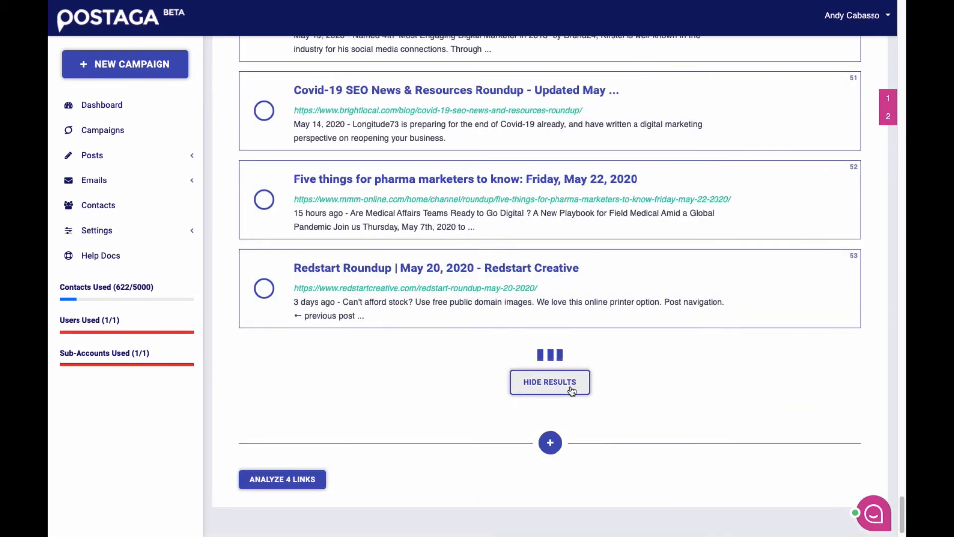
scroll(546, 390, "down", 5)
scroll(287, 267, "down", 1)
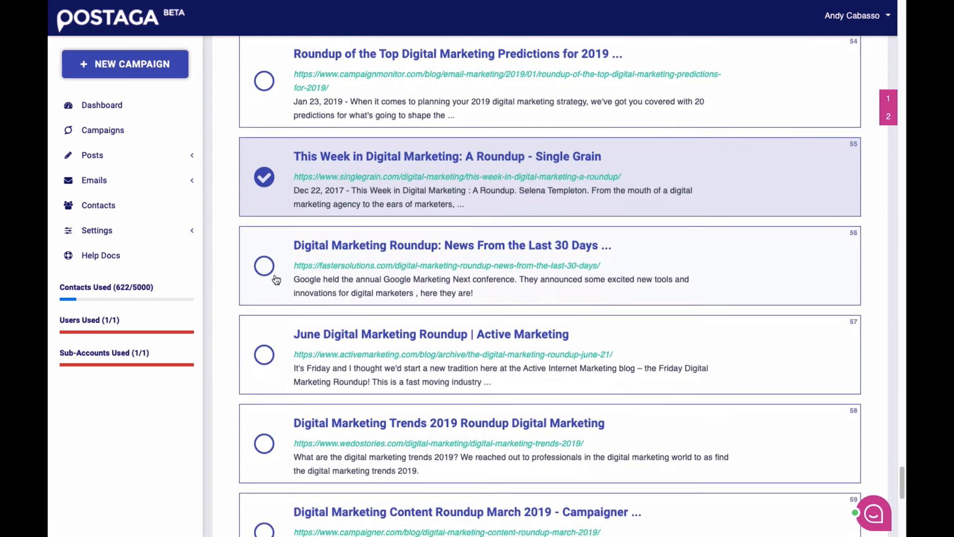
left_click(264, 266)
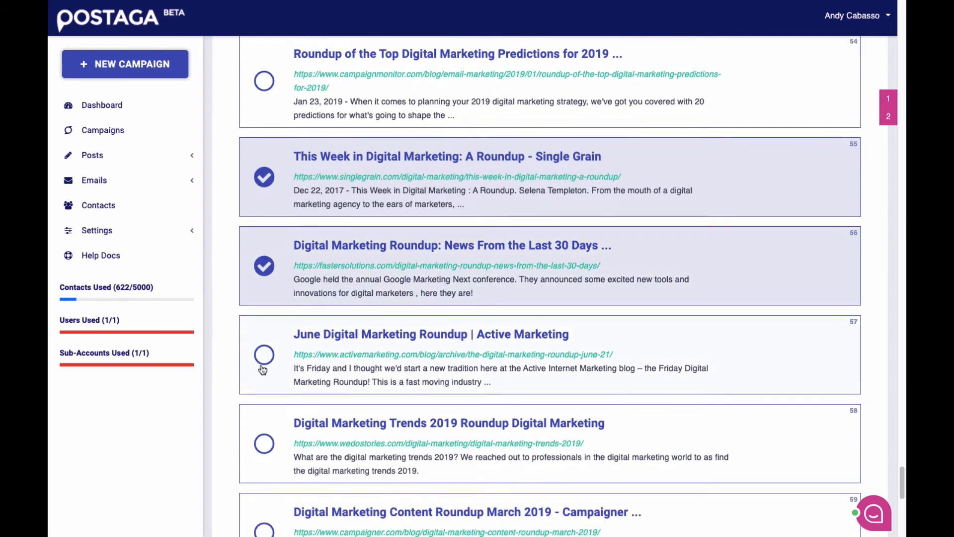
Select Digital Attention Span's "Digital Marketing Link RoundUp 5" among the digital marketing results
scroll(268, 376, "down", 8)
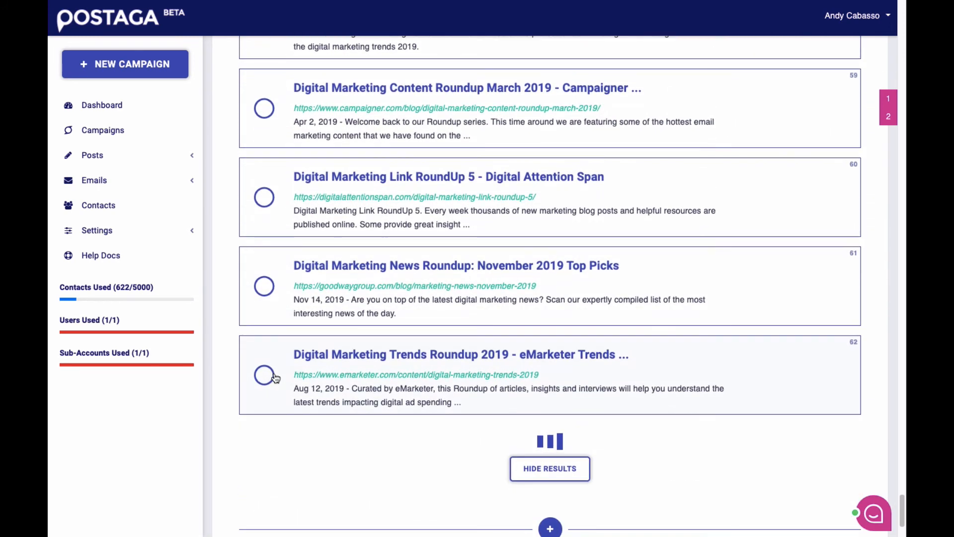
left_click(264, 198)
scroll(428, 359, "down", 2)
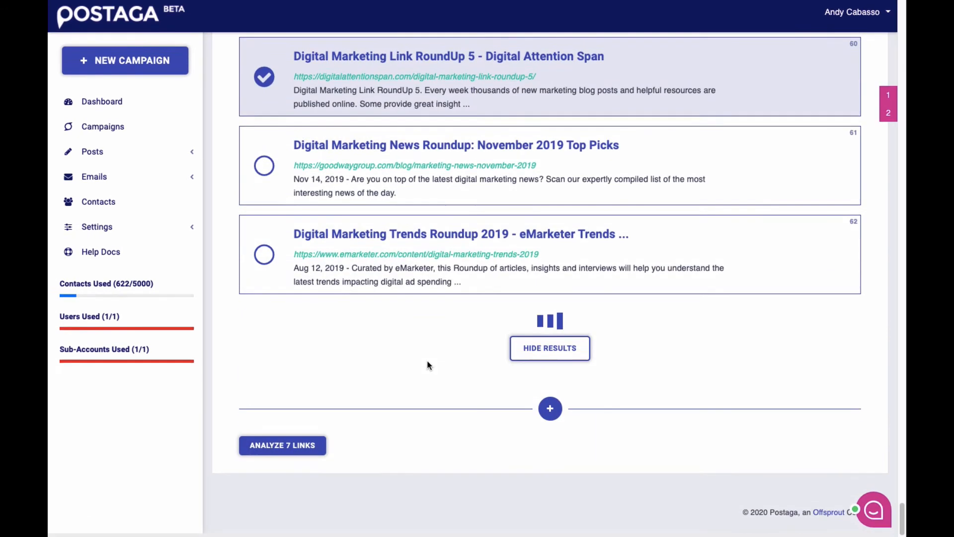
Analyze the seven selected roundup links and look through the list of analyzed sites
scroll(302, 422, "down", 9)
scroll(301, 425, "down", 3)
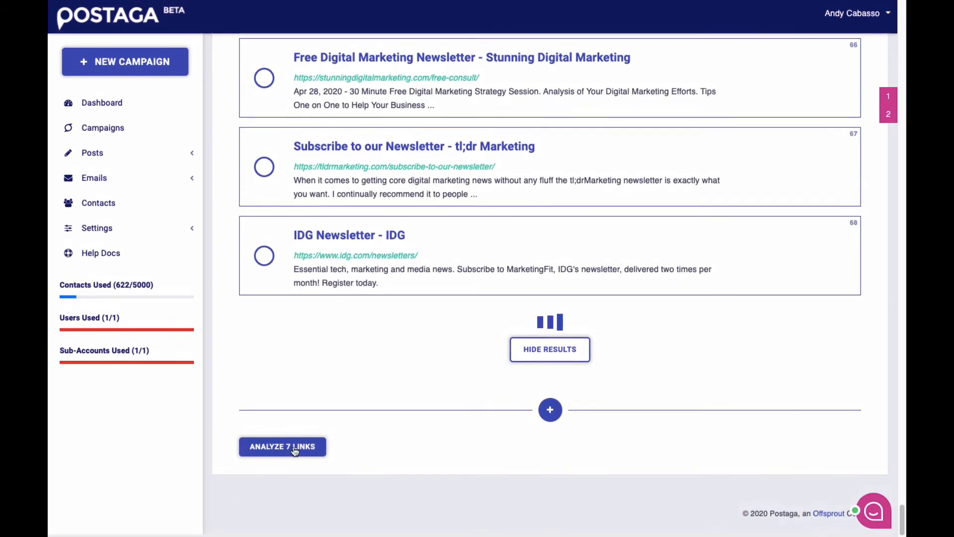
left_click(282, 449)
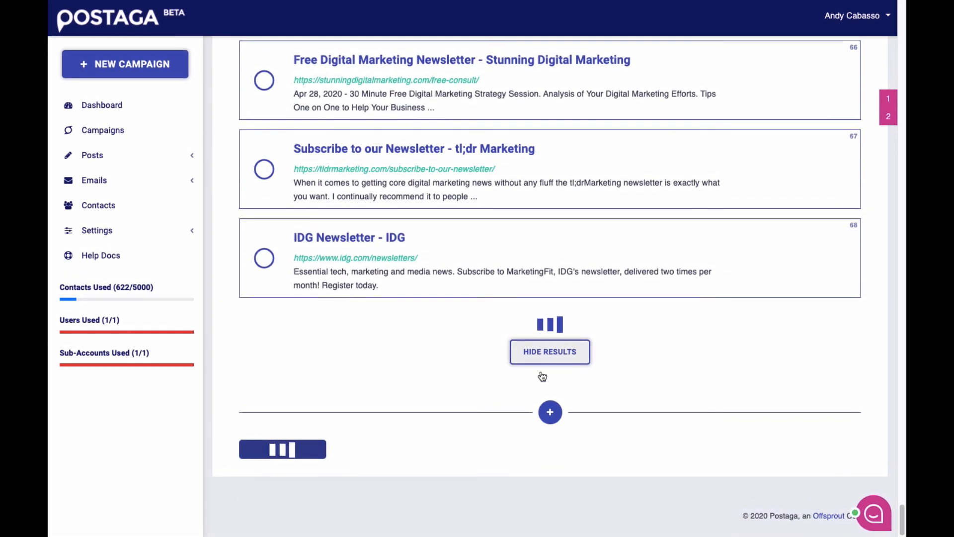
scroll(470, 445, "down", 4)
scroll(470, 445, "down", 18)
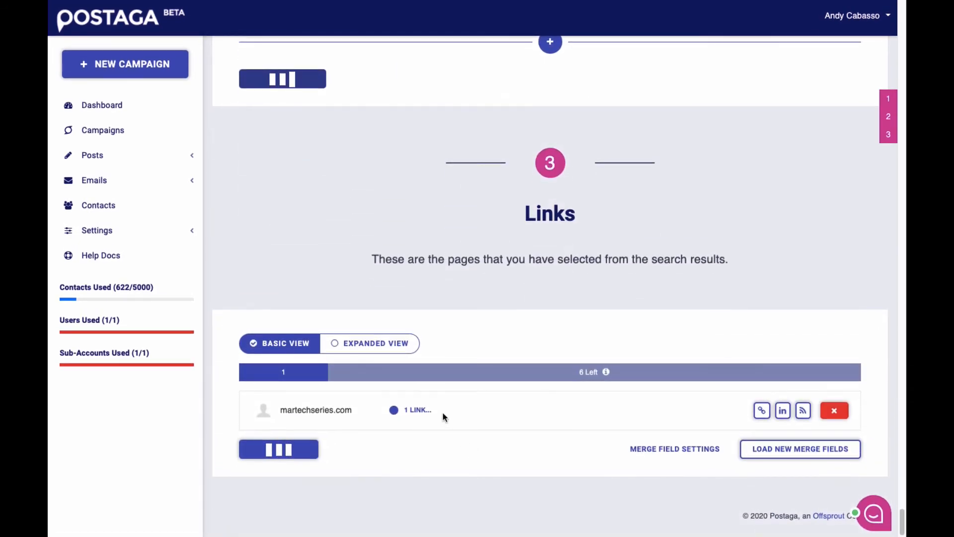
scroll(460, 387, "down", 2)
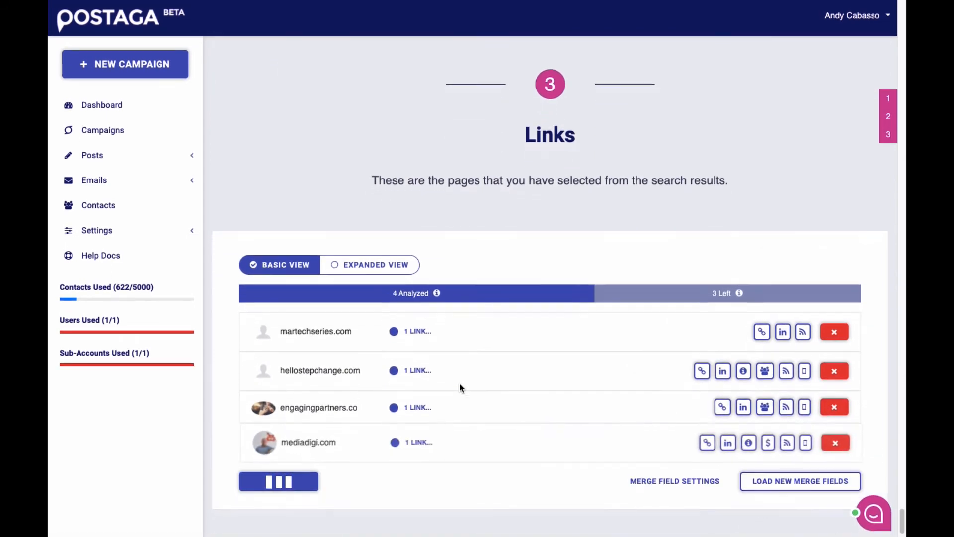
scroll(459, 386, "down", 1)
scroll(353, 391, "down", 1)
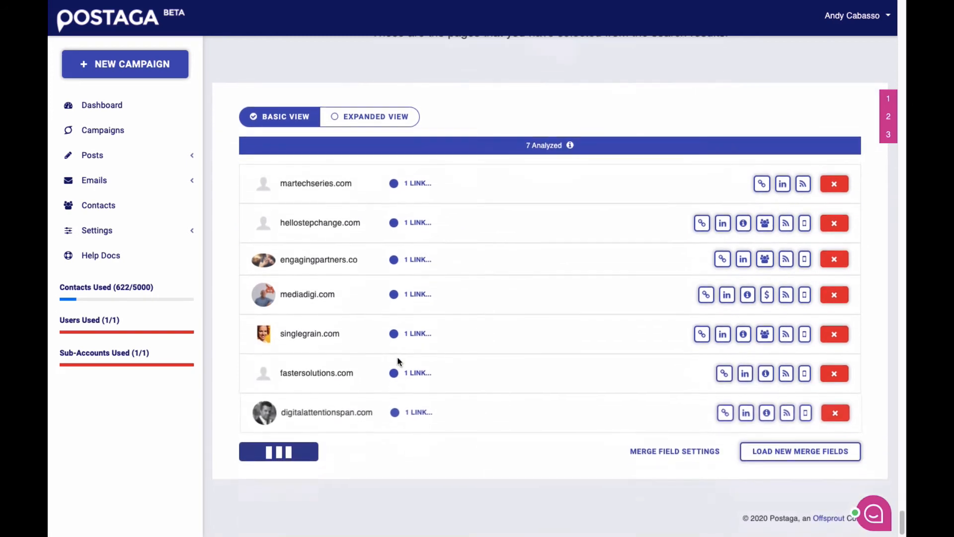
Choose the email sequence beginning with "ro" for the Roundup campaign's contacts
scroll(398, 356, "down", 20)
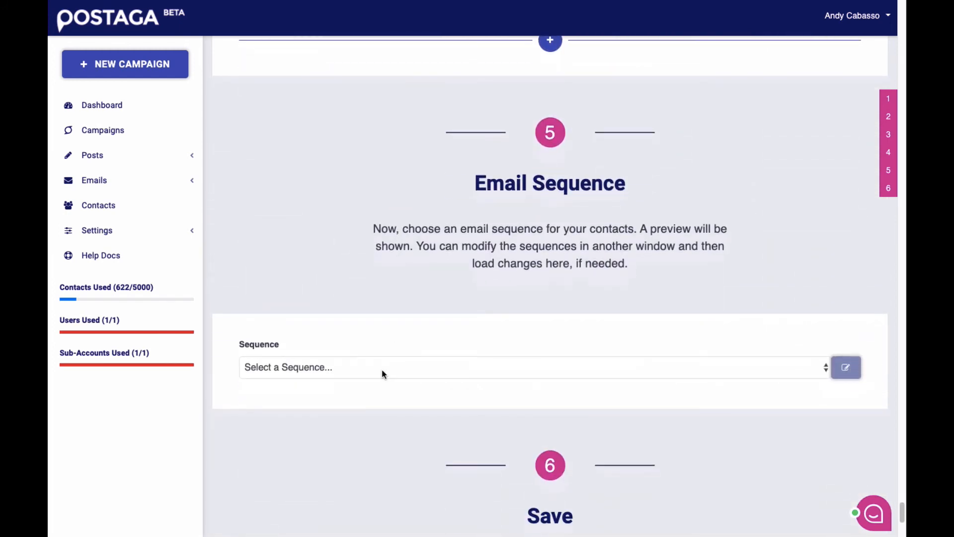
left_click(382, 370)
type("ro")
key("Return")
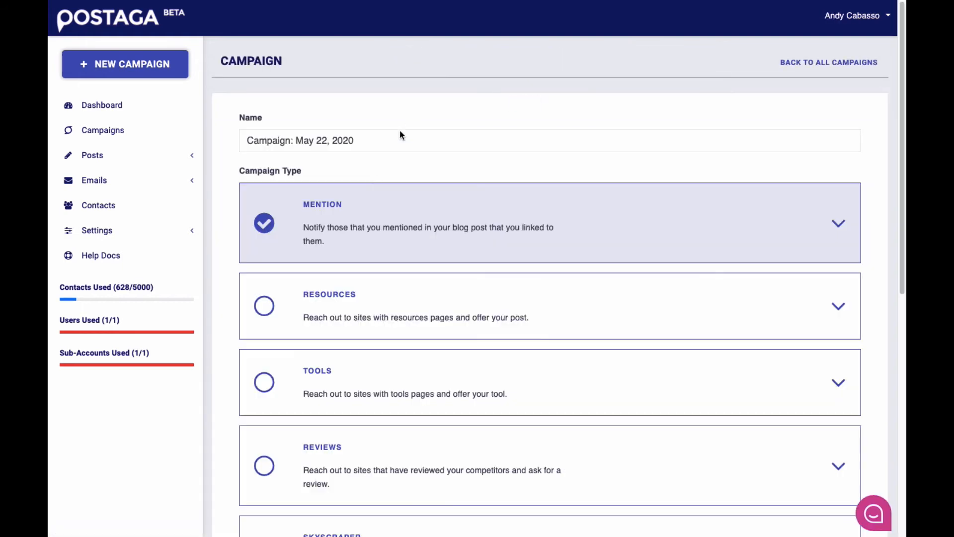
scroll(369, 198, "down", 8)
scroll(369, 198, "down", 2)
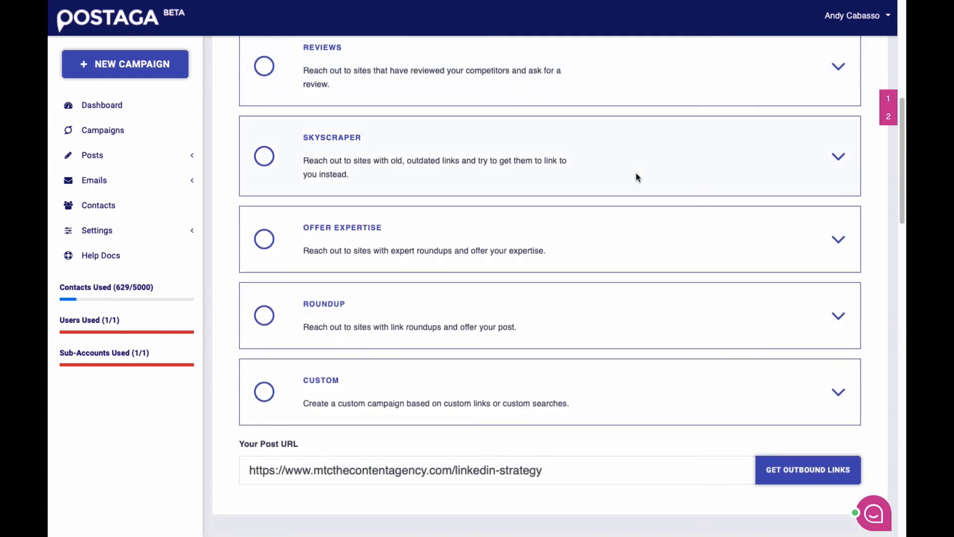
scroll(636, 177, "down", 15)
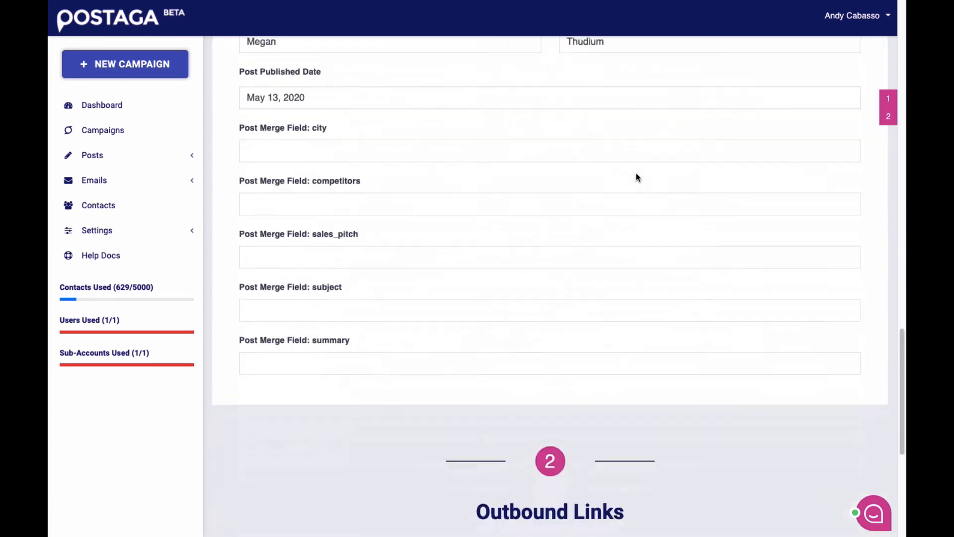
scroll(637, 178, "down", 6)
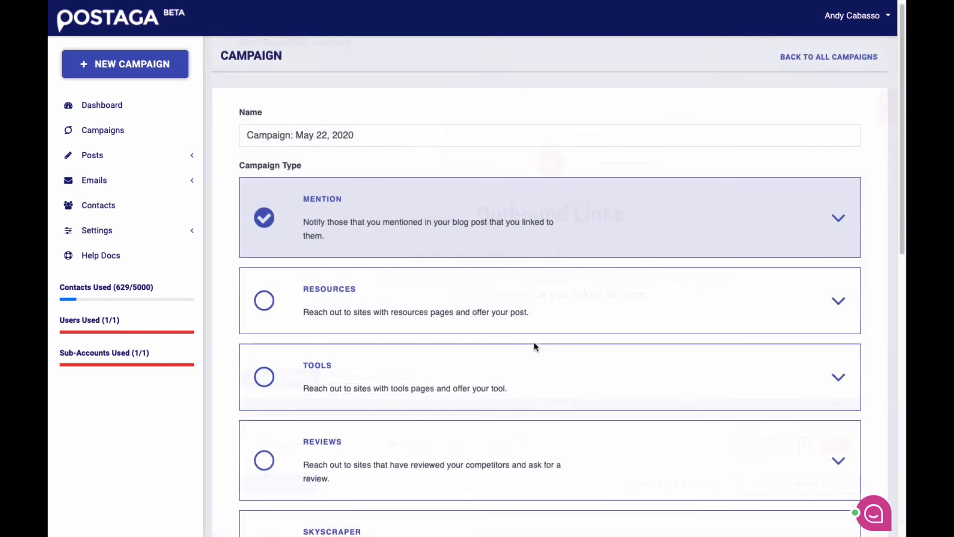
Choose Skyscraper as the new campaign's type, read its description and check its CSV upload and URL entry options
scroll(534, 342, "down", 2)
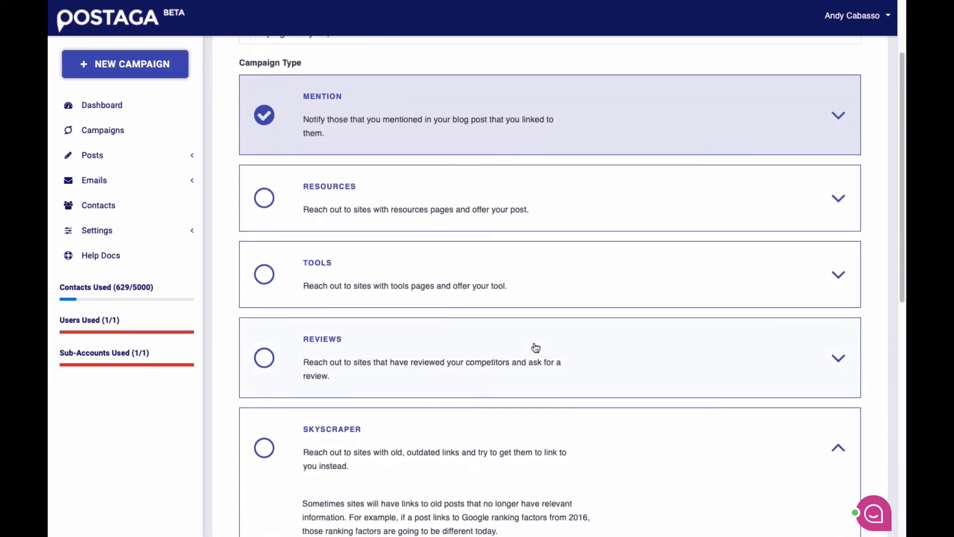
left_click(494, 436)
scroll(494, 437, "down", 2)
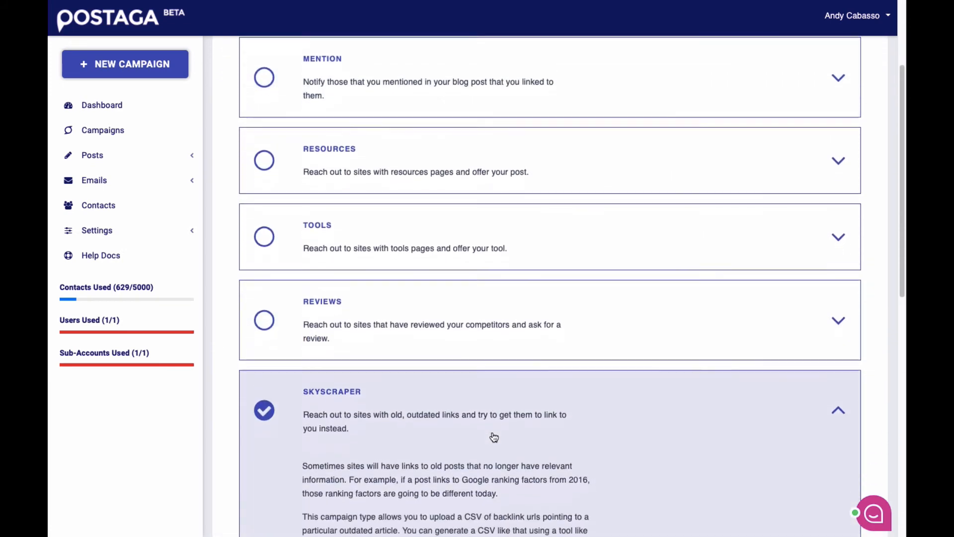
scroll(688, 410, "down", 2)
scroll(688, 408, "down", 2)
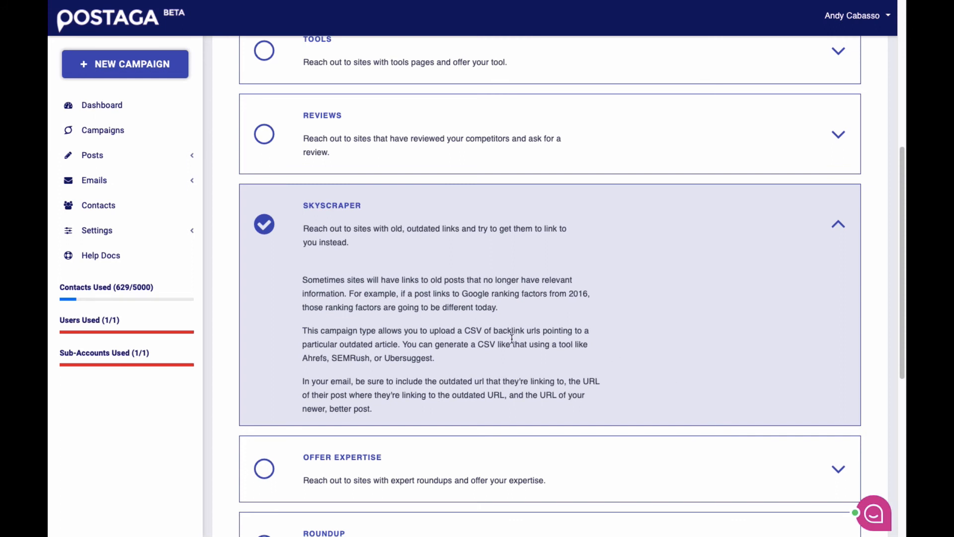
scroll(531, 364, "down", 1)
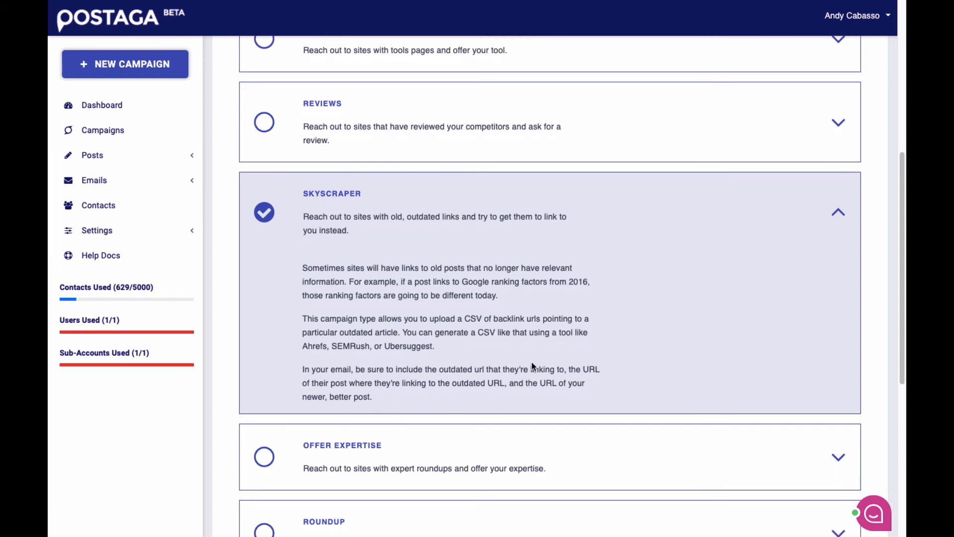
scroll(532, 366, "down", 5)
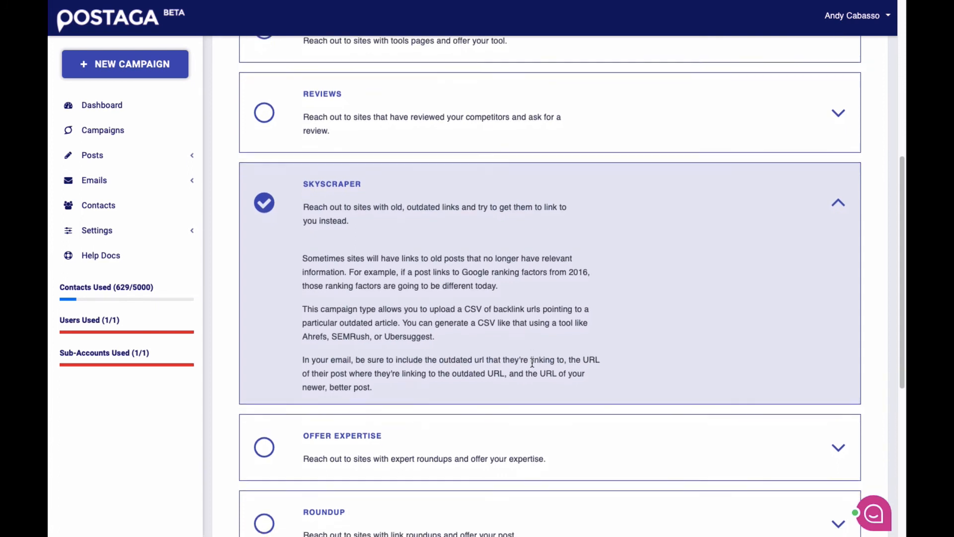
scroll(531, 367, "down", 2)
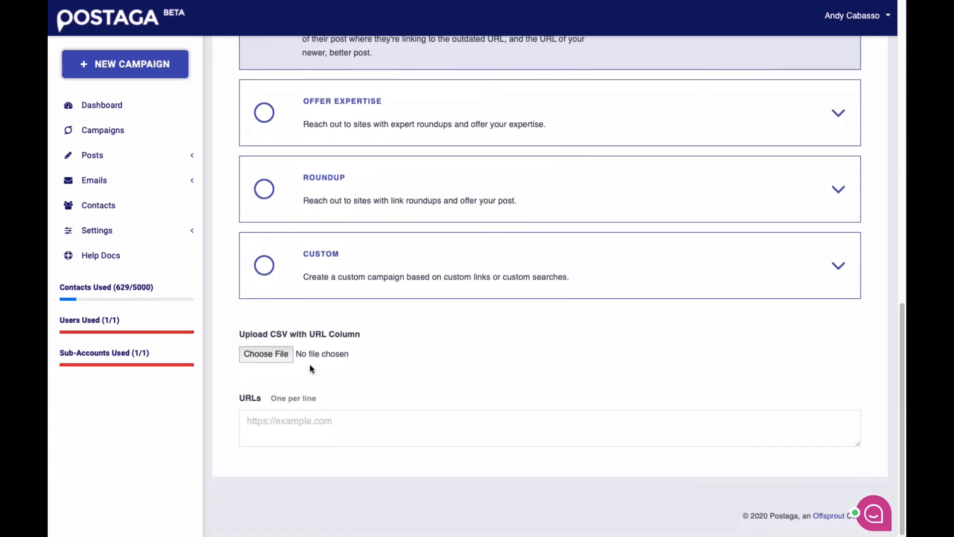